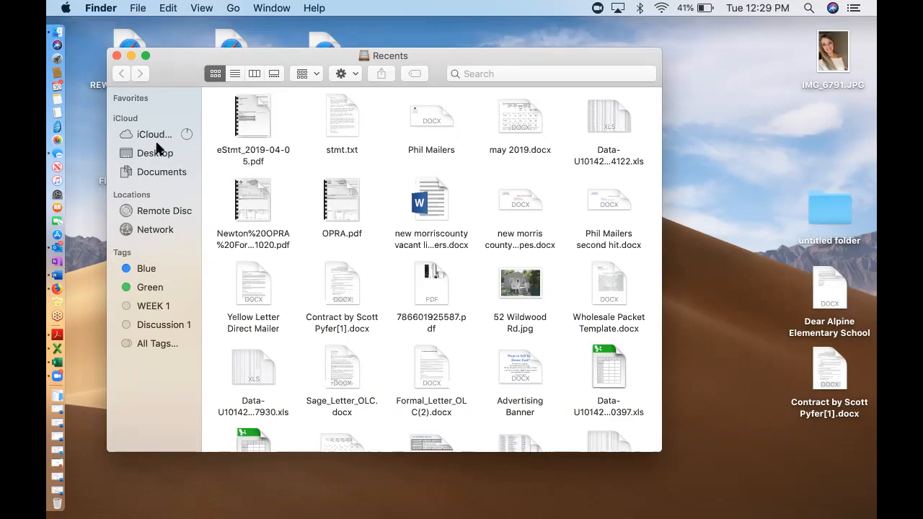
Open Hoboken Vacant.xls from the Hoboken Properties subfolder of the real estate folder in Documents.
click(176, 173)
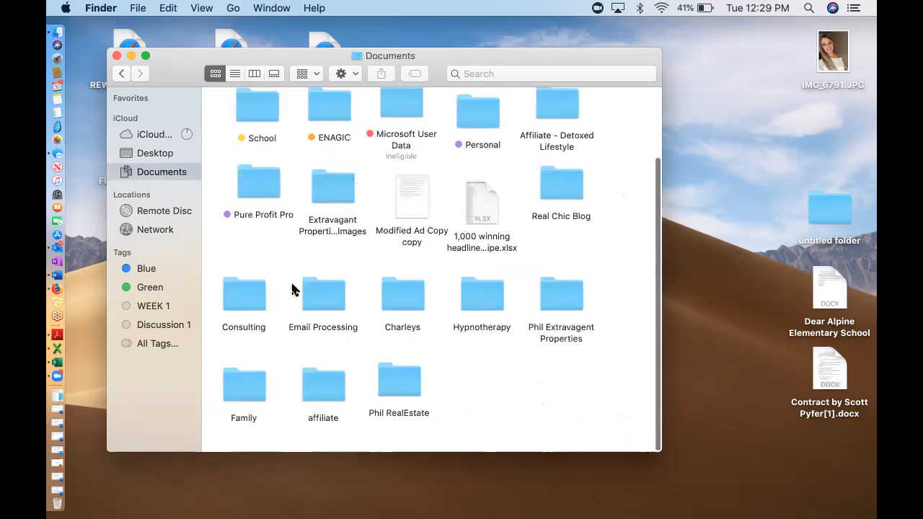
click(406, 382)
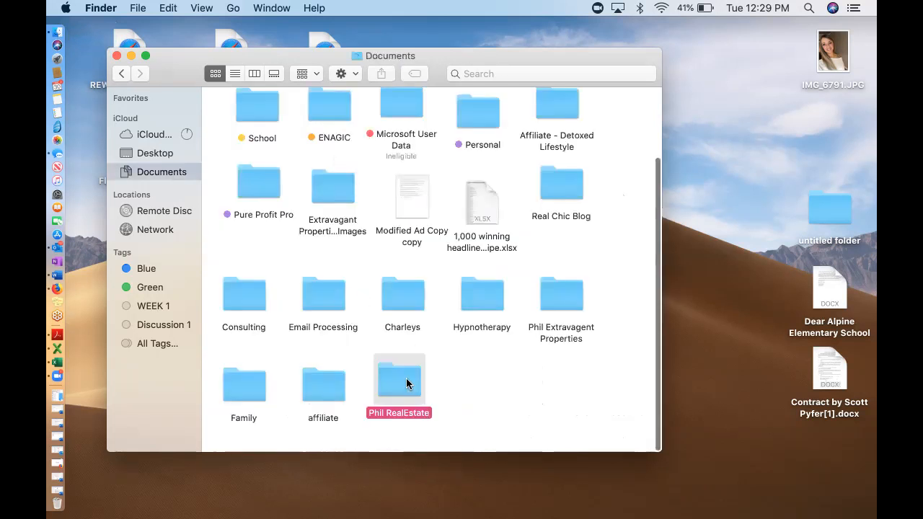
double_click(406, 379)
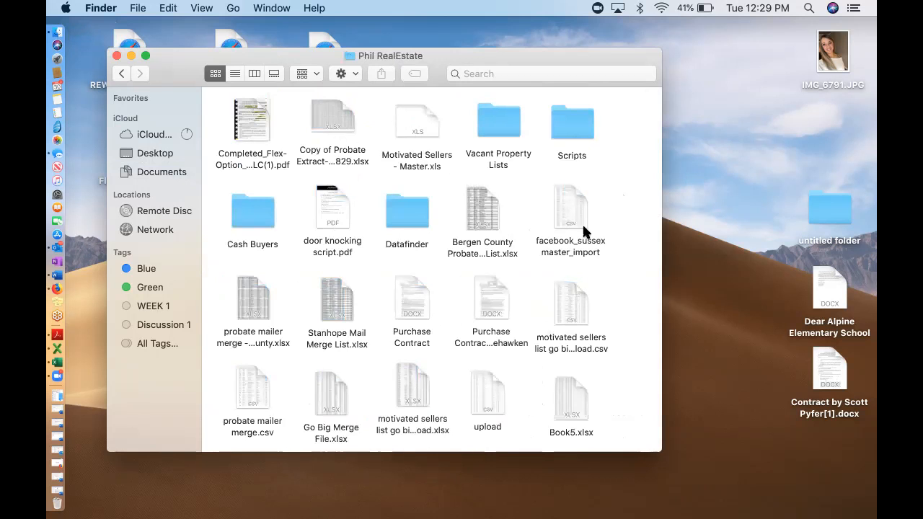
scroll(614, 238, down, 5)
scroll(616, 238, down, 10)
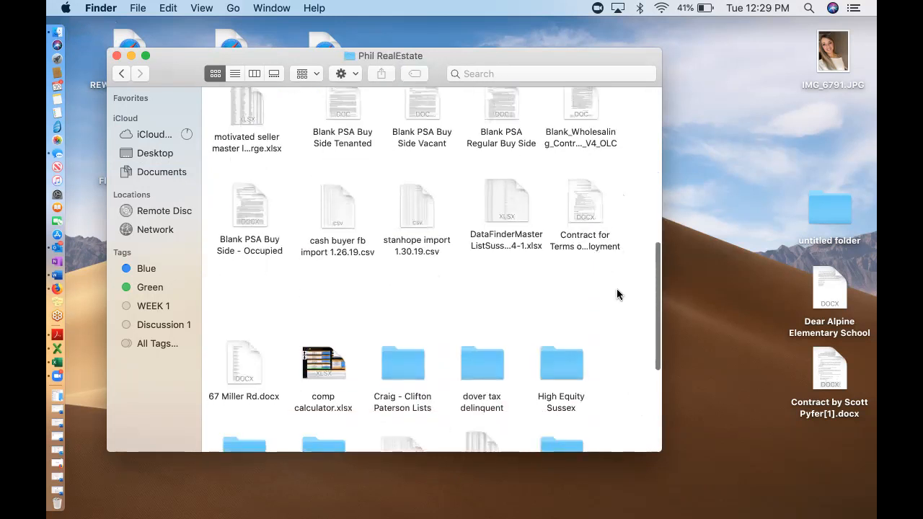
scroll(617, 289, down, 6)
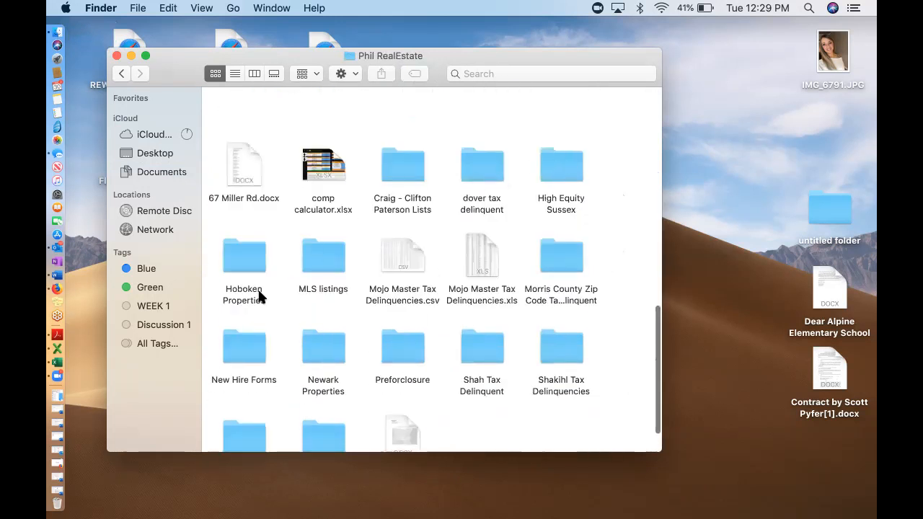
double_click(249, 270)
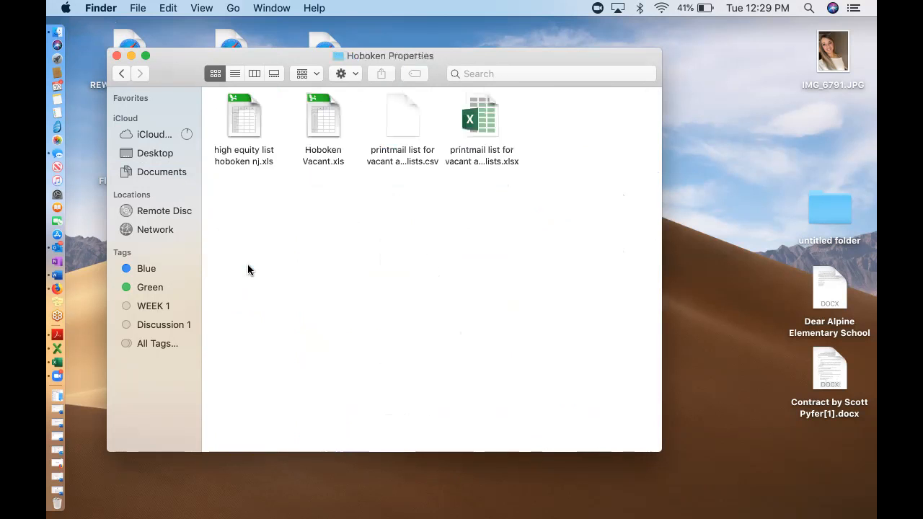
double_click(325, 116)
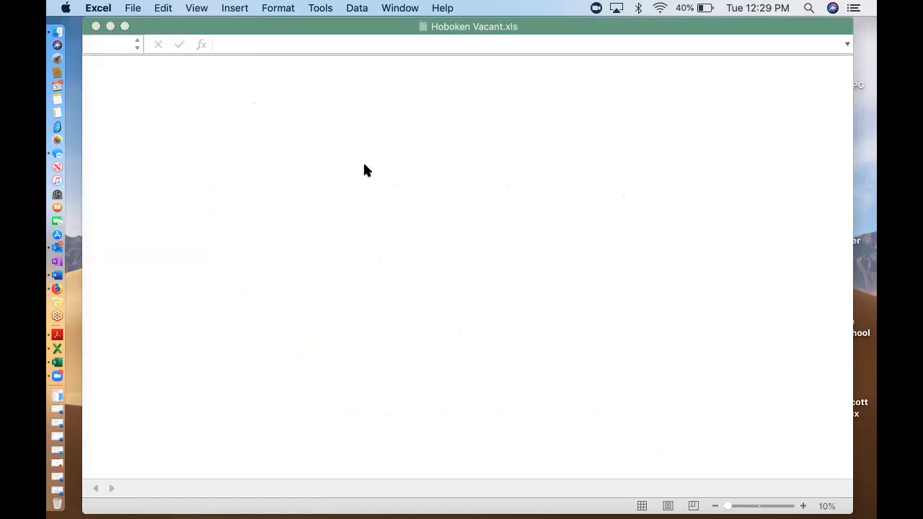
Examine the vacant property list's rows and its site address, owner name and mailing address columns.
scroll(428, 231, down, 10)
scroll(429, 231, down, 15)
scroll(428, 231, up, 8)
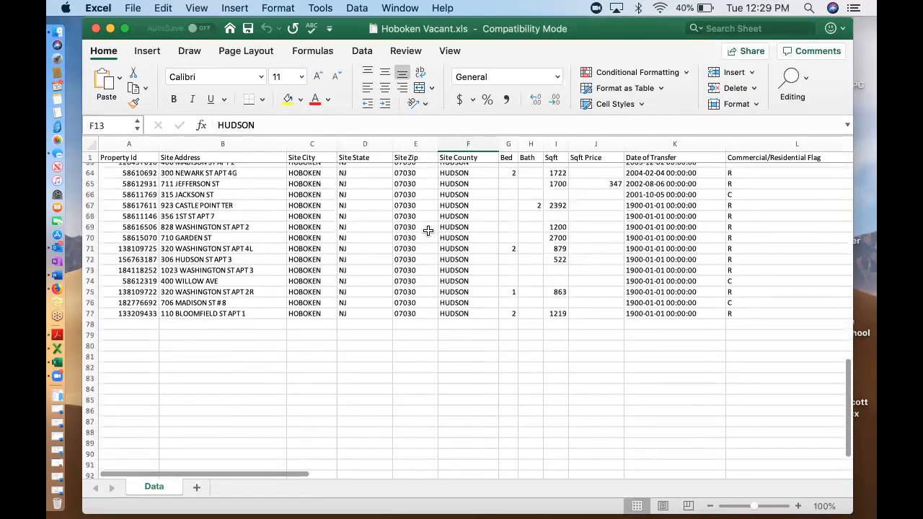
scroll(429, 231, up, 15)
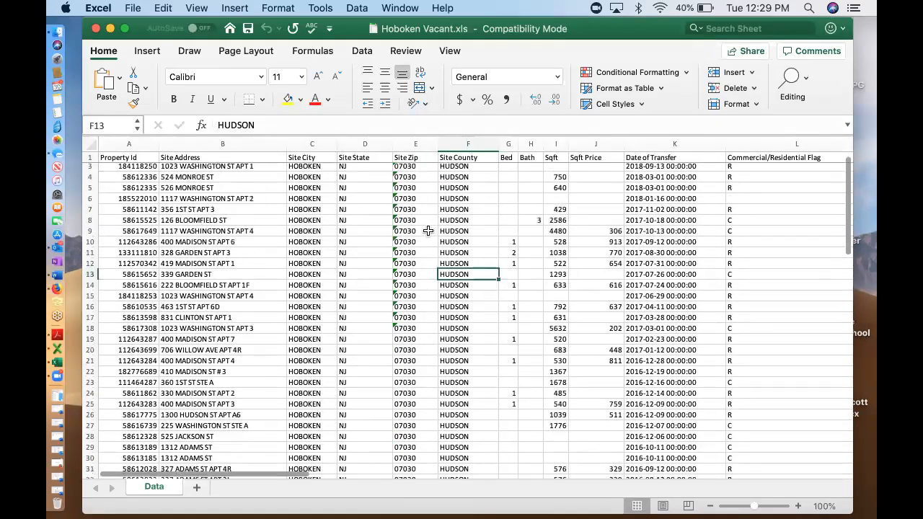
scroll(428, 231, up, 1)
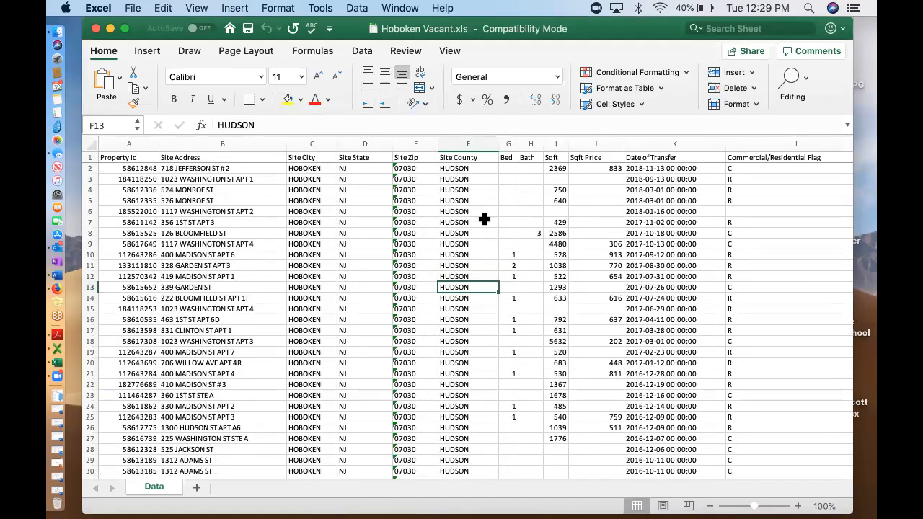
scroll(496, 222, right, 3)
scroll(497, 222, down, 1)
scroll(496, 222, up, 1)
scroll(496, 222, right, 10)
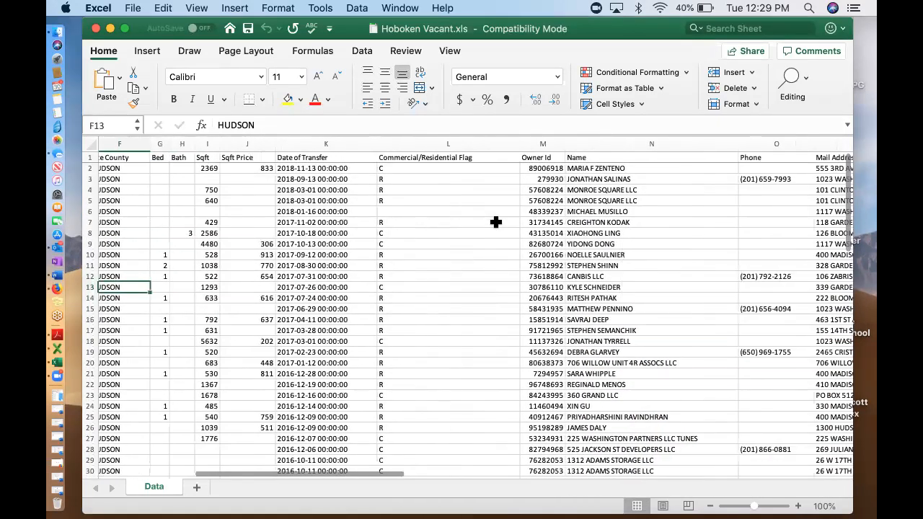
scroll(496, 223, right, 2)
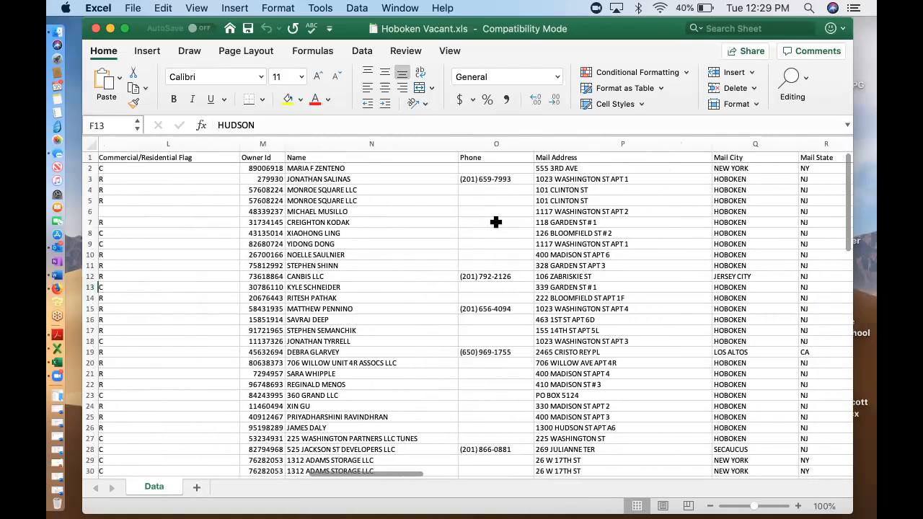
scroll(497, 222, left, 12)
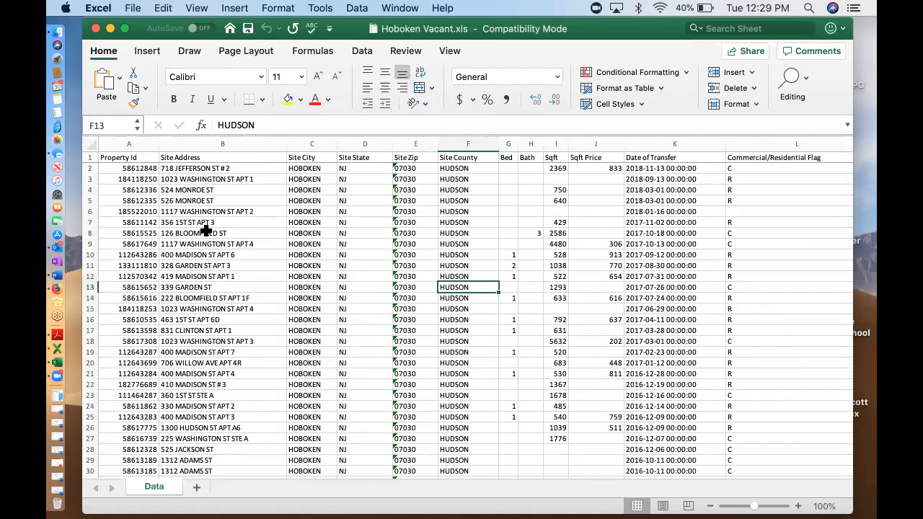
scroll(206, 230, right, 15)
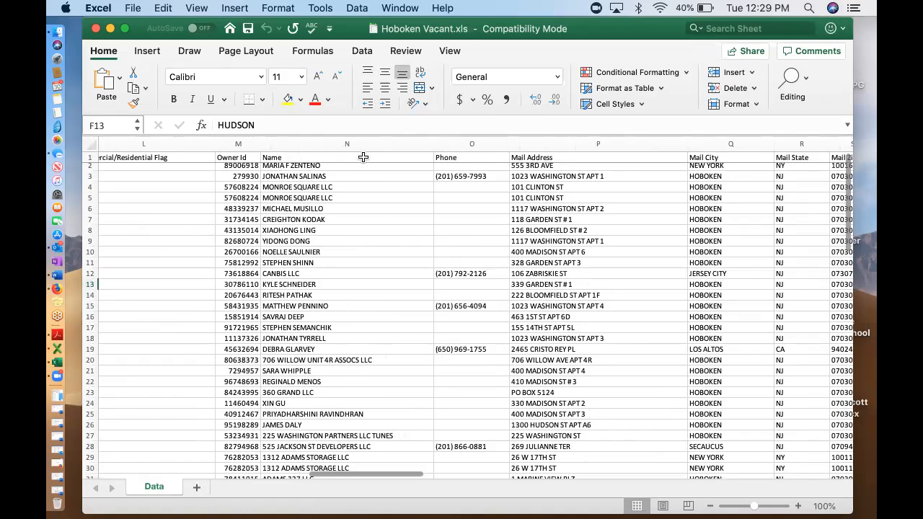
Switch to the Yellow Letter Direct Mailer in Word and start choosing an existing recipient list from the real estate folder in Documents.
click(57, 275)
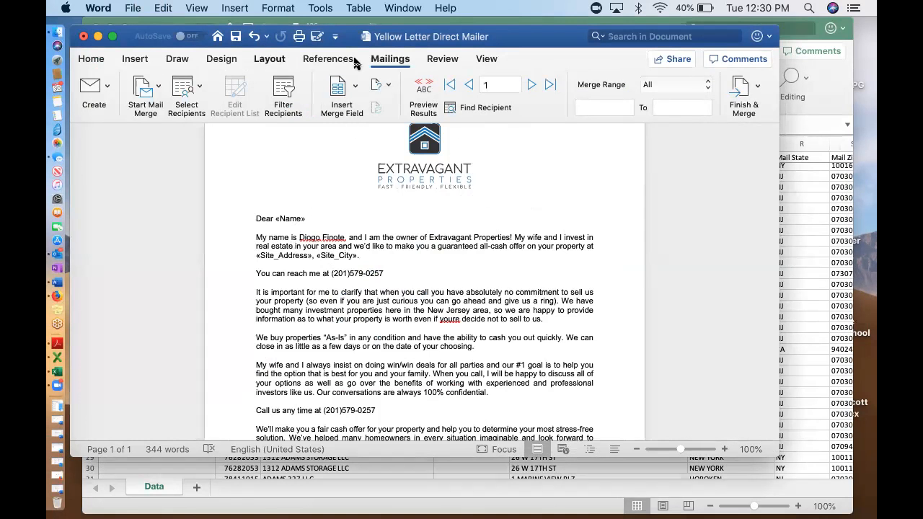
click(146, 86)
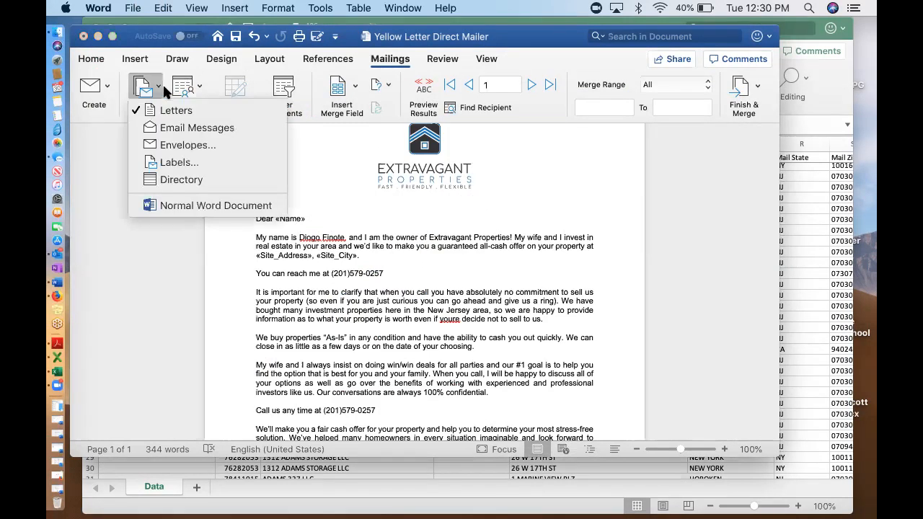
click(180, 87)
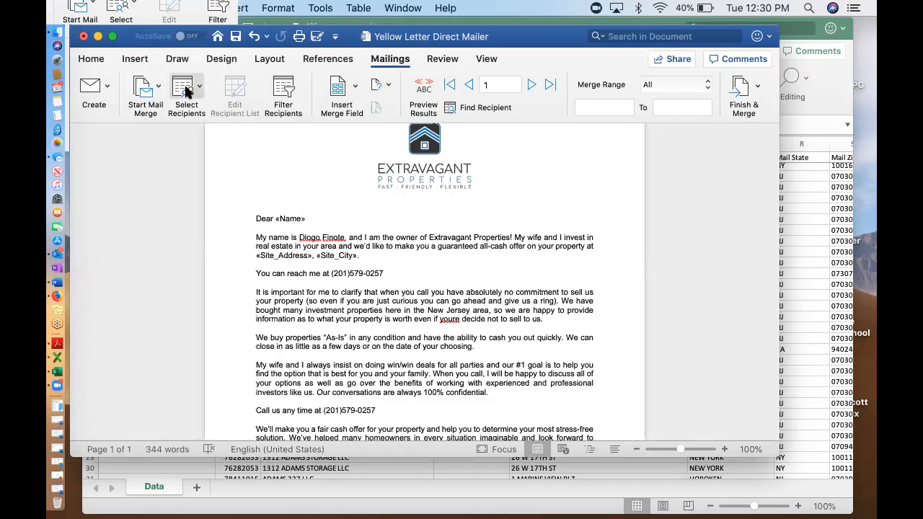
click(186, 88)
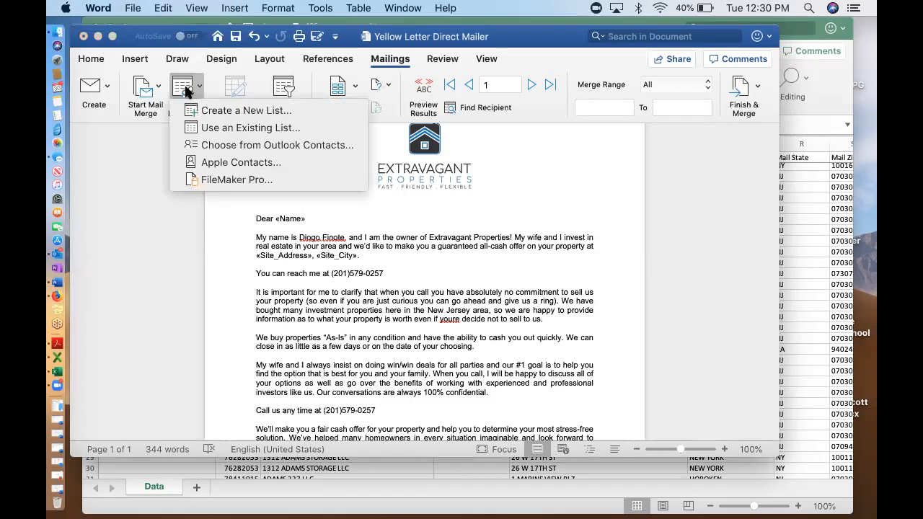
click(298, 127)
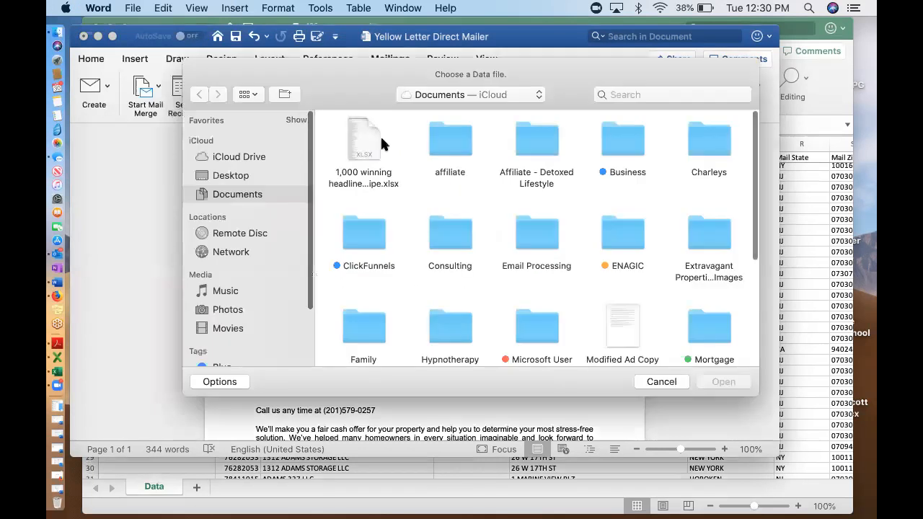
scroll(486, 159, down, 10)
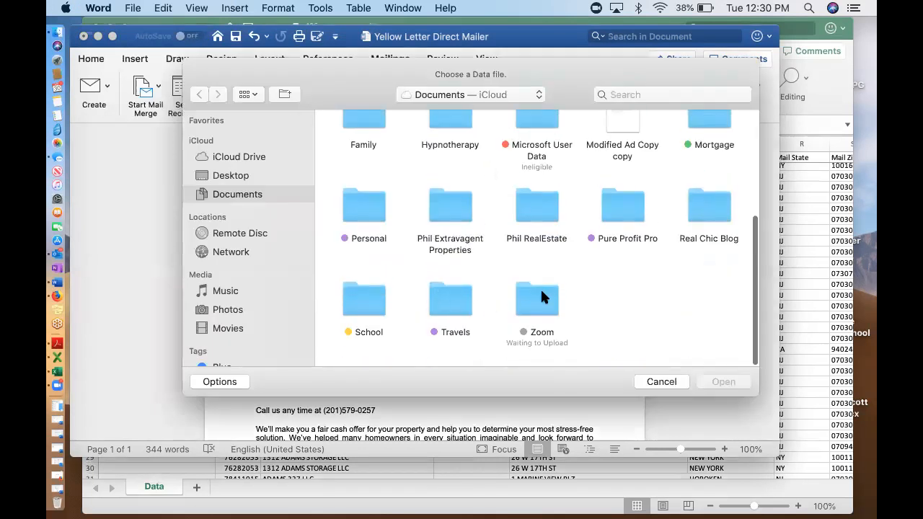
double_click(538, 202)
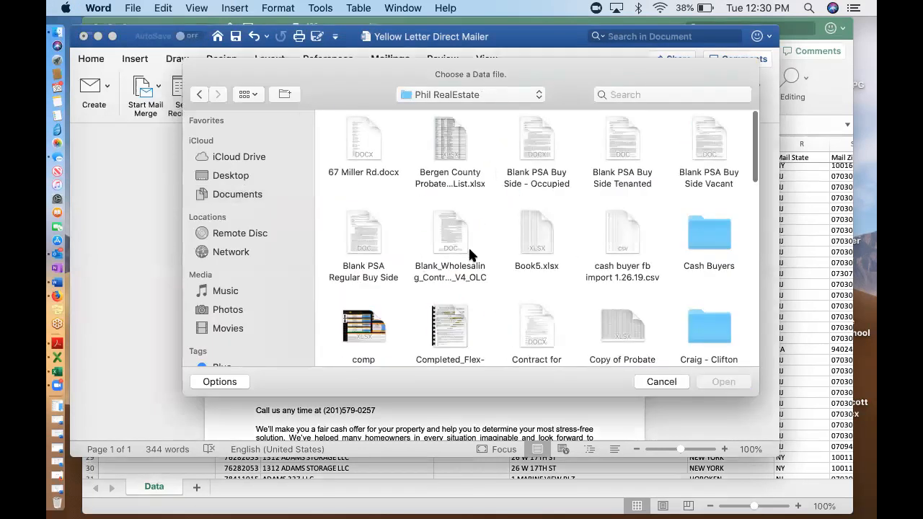
scroll(468, 246, down, 10)
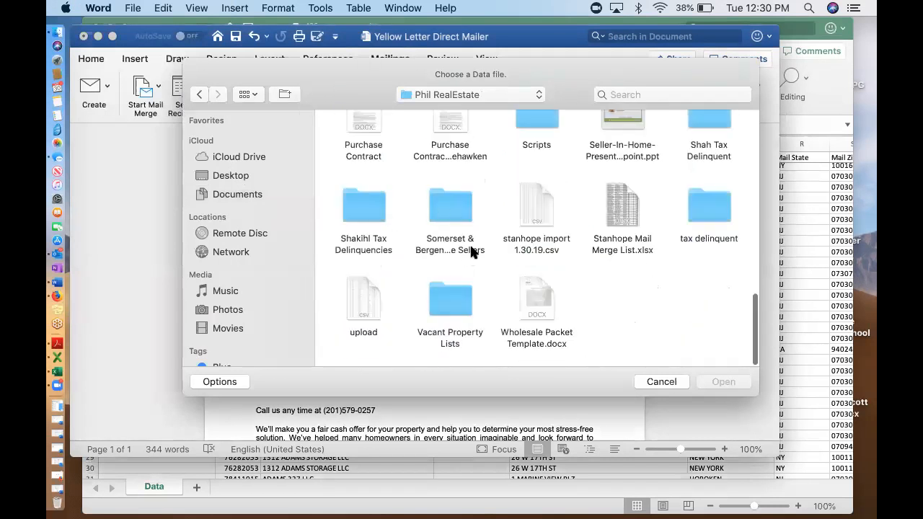
scroll(476, 260, up, 3)
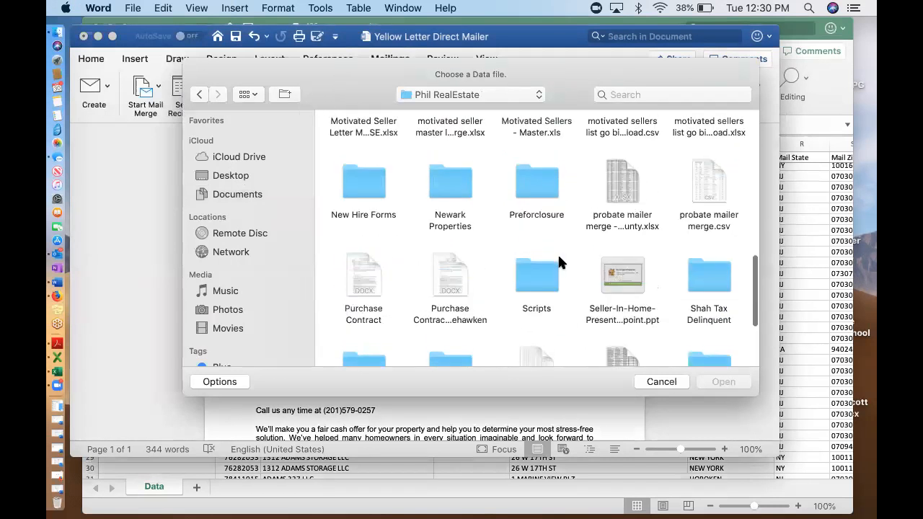
scroll(522, 242, up, 6)
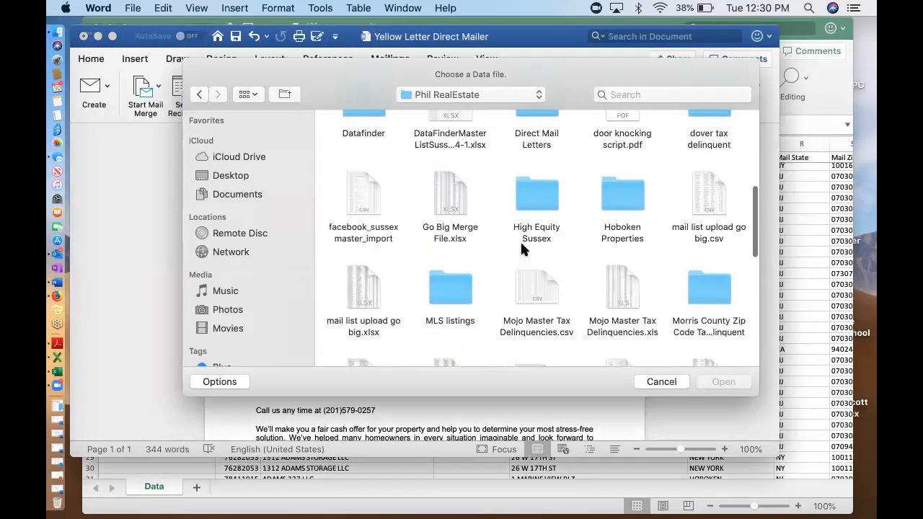
scroll(523, 245, up, 2)
scroll(520, 242, down, 5)
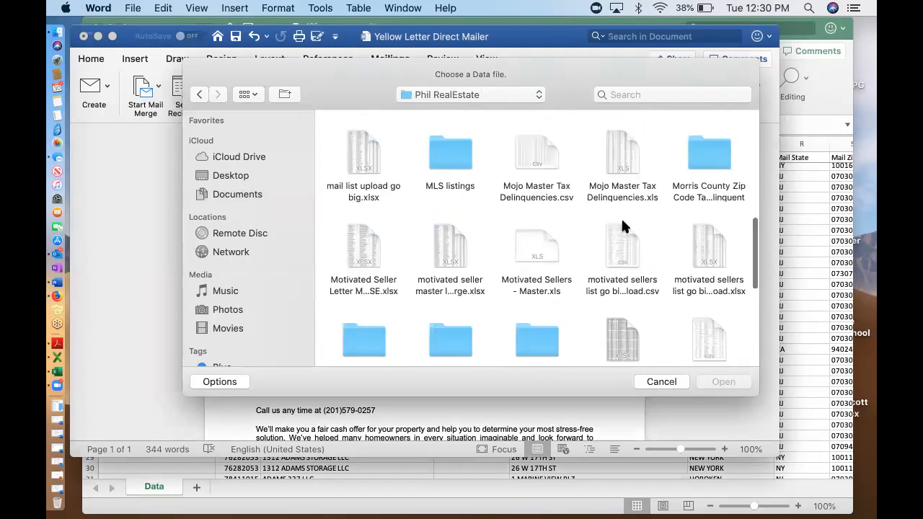
scroll(640, 252, down, 8)
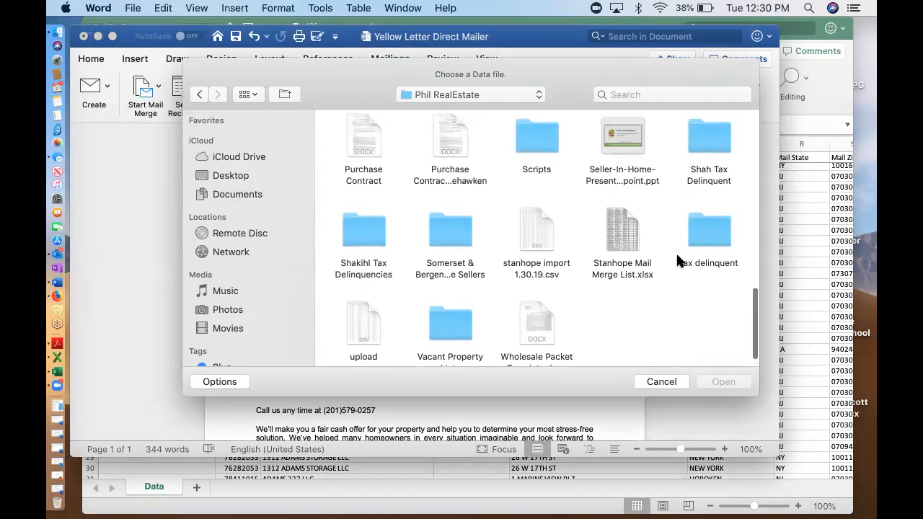
double_click(709, 138)
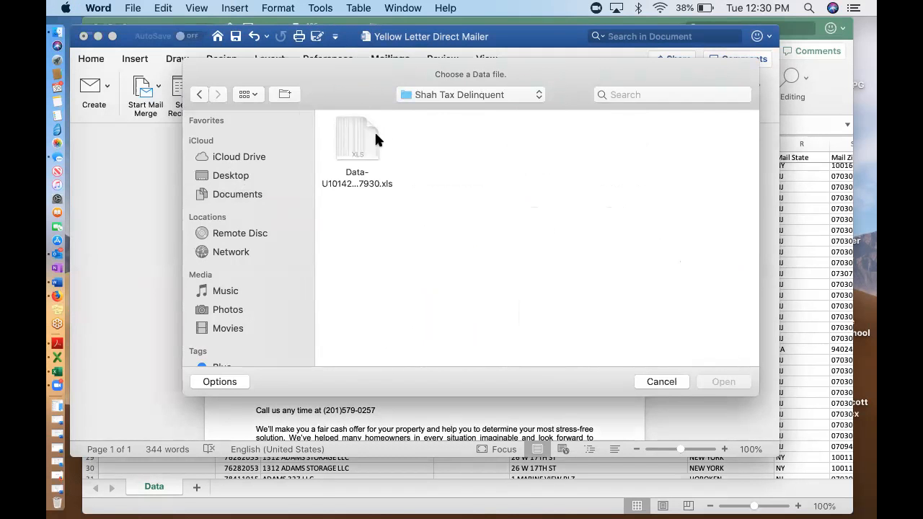
click(196, 98)
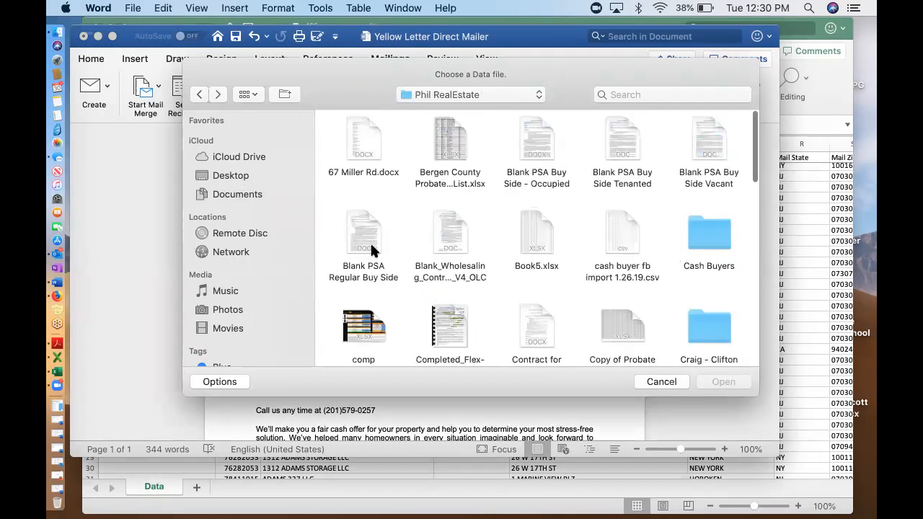
Load Hoboken Vacant.xls from the Hoboken Properties folder as the recipient list, accepting the text converter and using the entire Data worksheet.
scroll(661, 204, down, 3)
scroll(661, 204, down, 3)
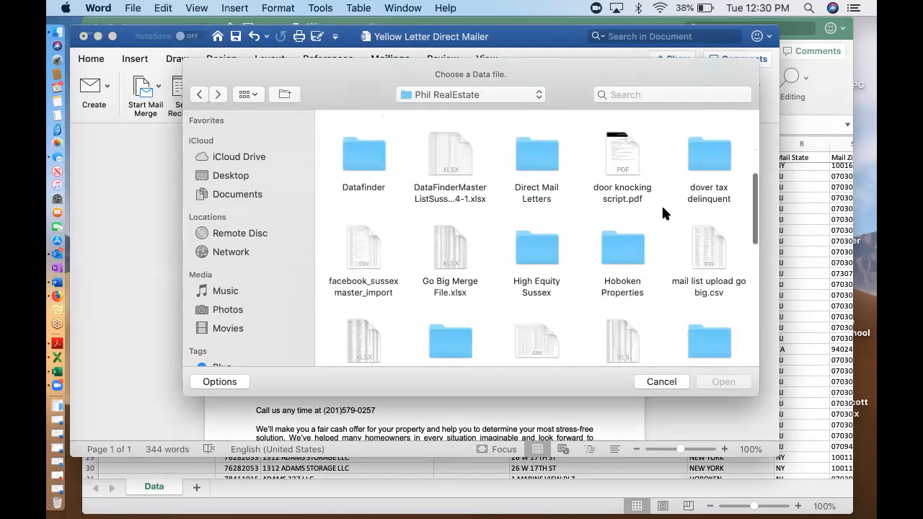
double_click(606, 240)
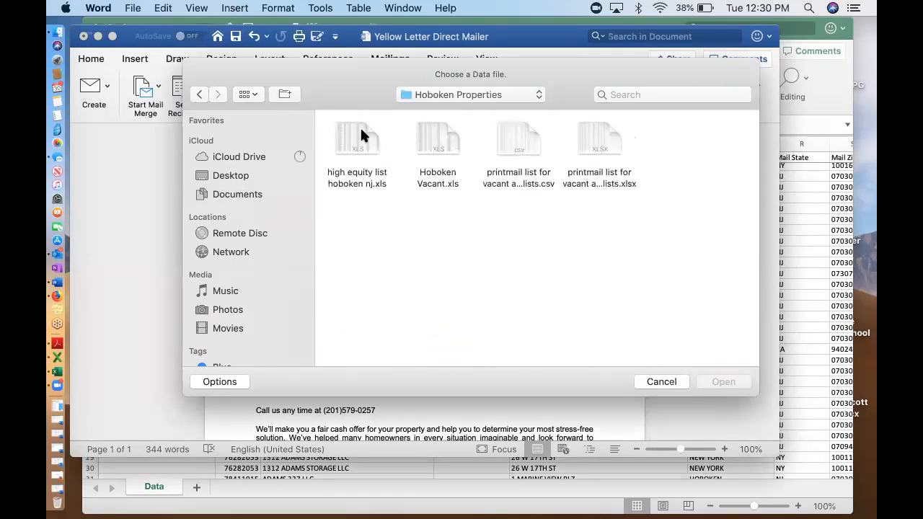
double_click(439, 133)
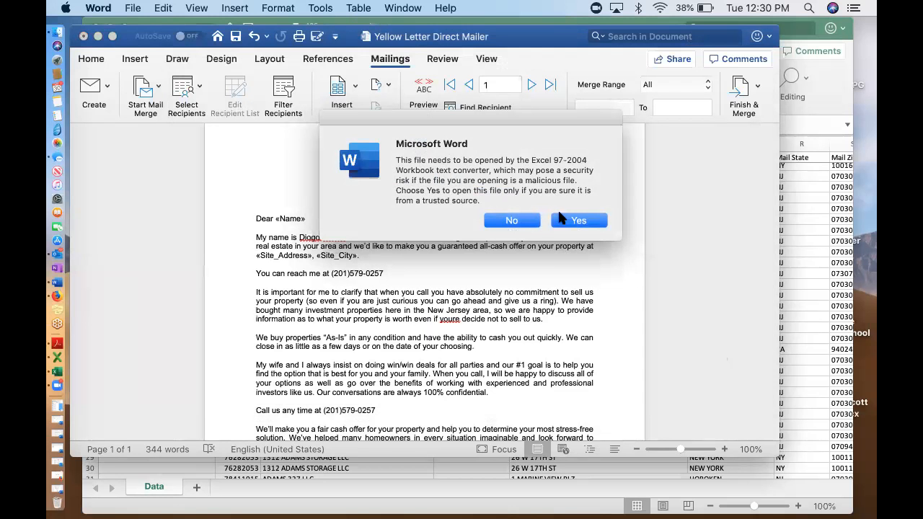
click(571, 220)
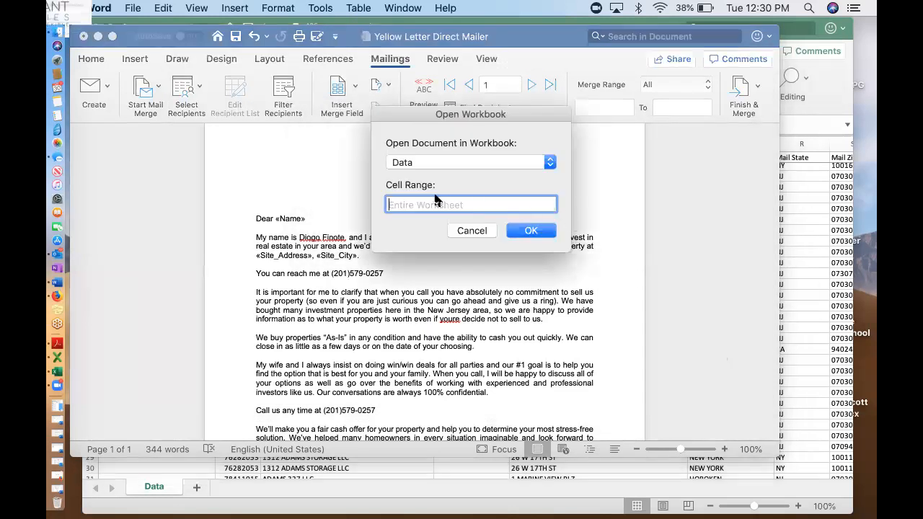
click(530, 234)
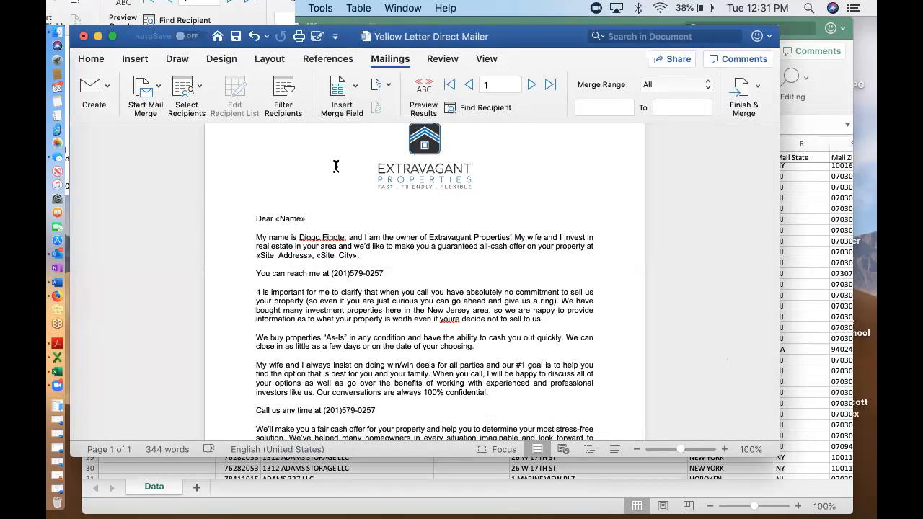
Delete the Name merge field from the greeting and the Site_Address and Site_City fields with their punctuation from the first paragraph.
double_click(303, 218)
key(BackSpace)
click(357, 256)
key(BackSpace)
key(BackSpace)
key(BackSpace)
key(BackSpace)
key(BackSpace)
key(BackSpace)
key(BackSpace)
text(.)
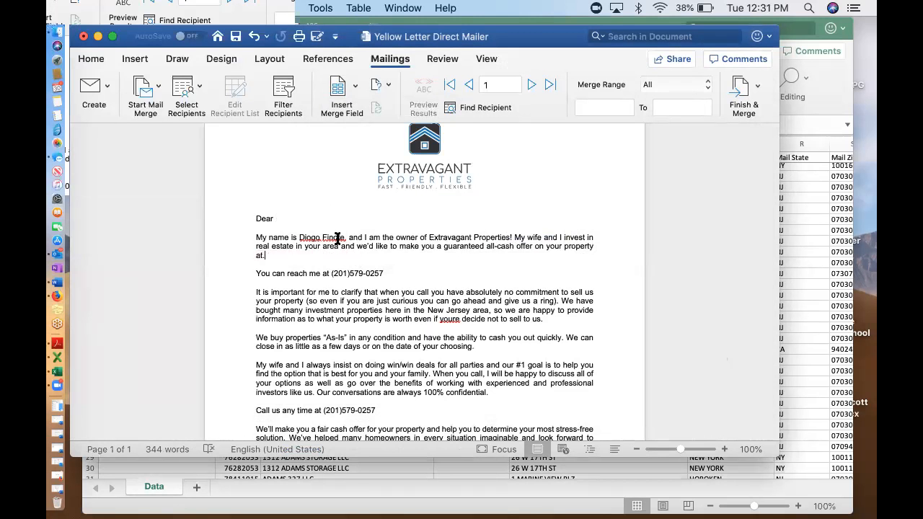
key(BackSpace)
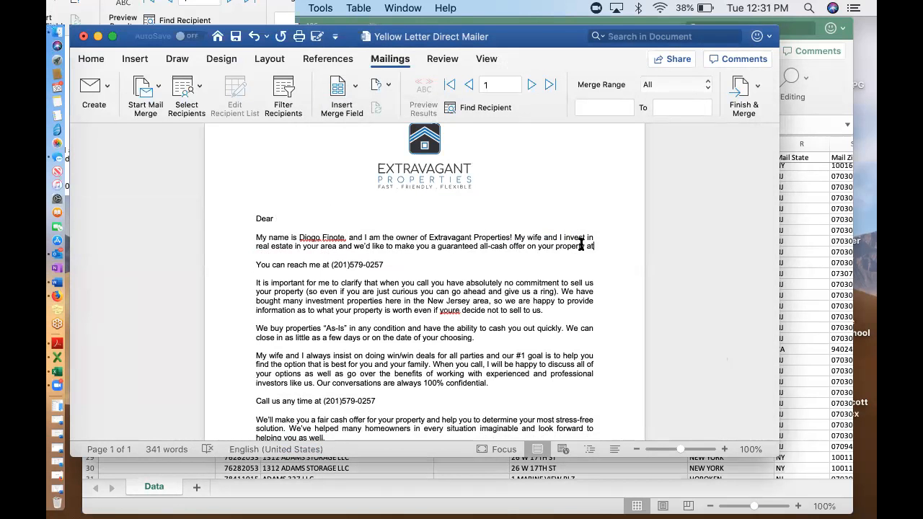
click(343, 78)
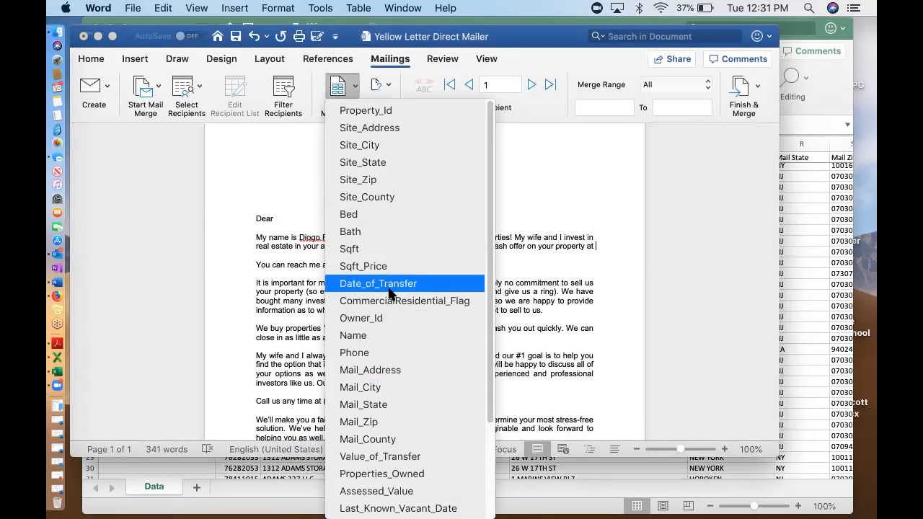
click(529, 209)
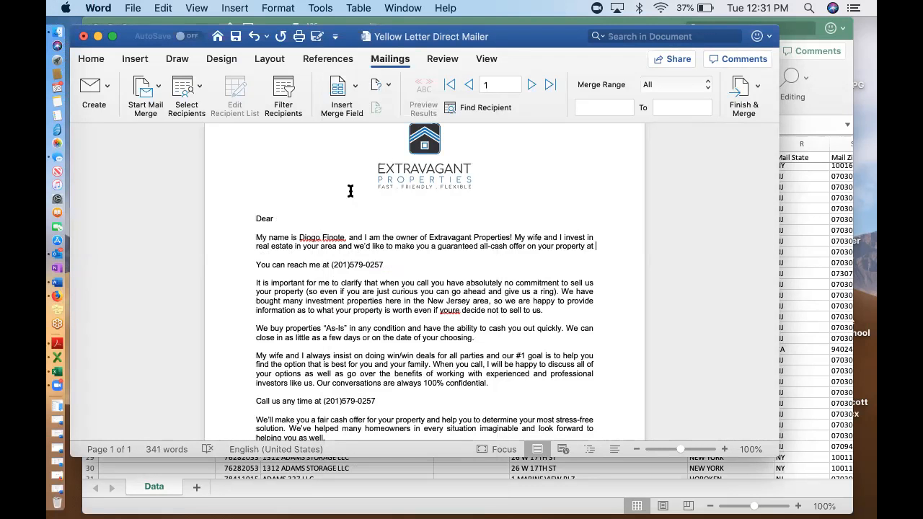
click(183, 87)
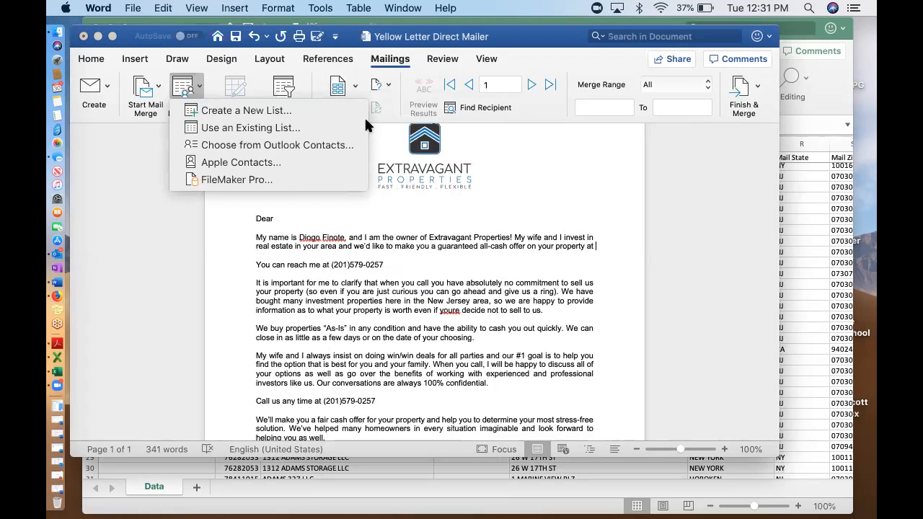
click(343, 86)
Insert the Site_Address and Site_City merge fields at the end of the first paragraph, separated by a comma and closed with a period.
click(345, 86)
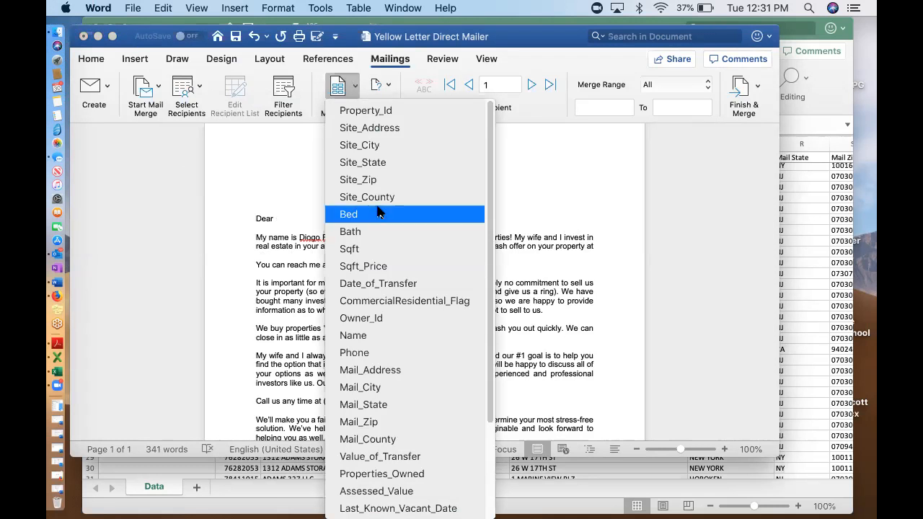
scroll(368, 210, down, 5)
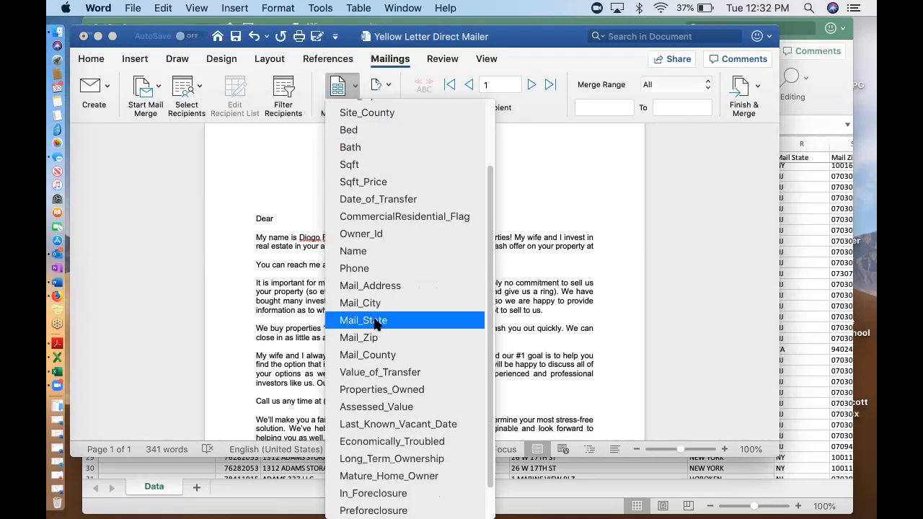
scroll(381, 321, down, 2)
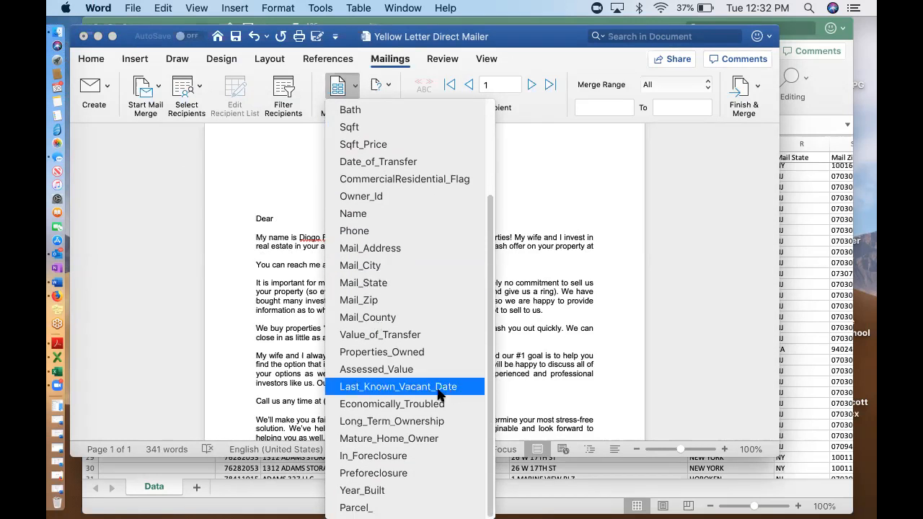
scroll(437, 389, up, 7)
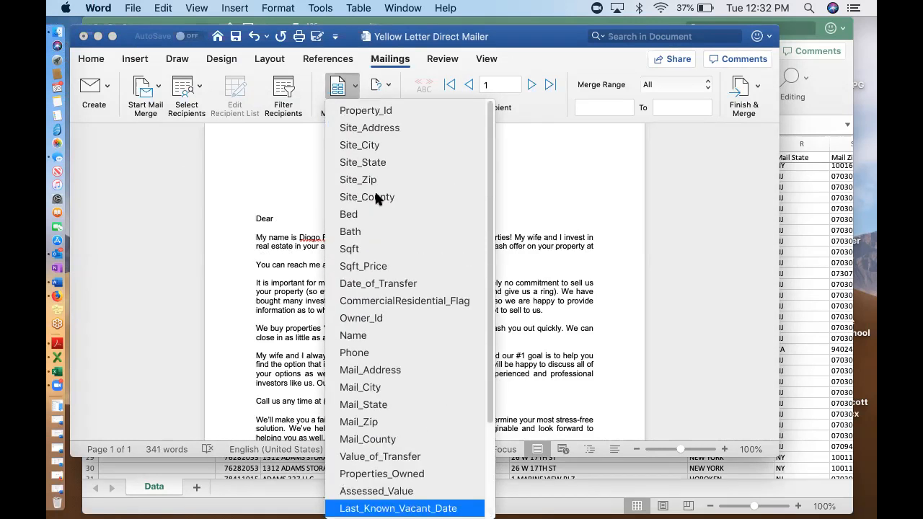
click(378, 131)
text(,)
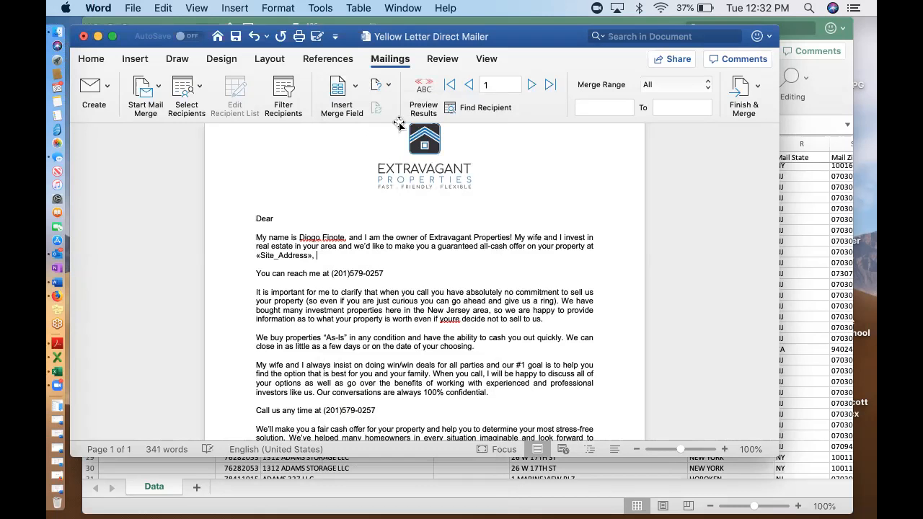
click(339, 88)
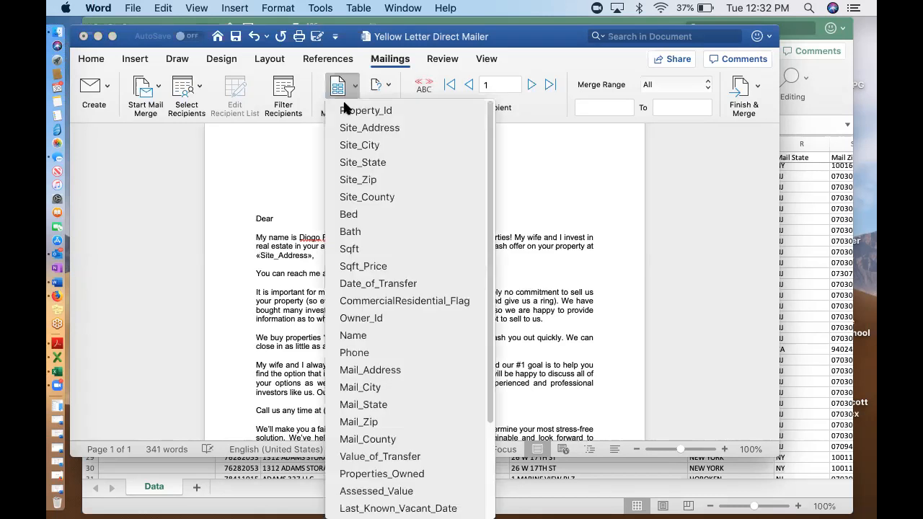
click(378, 145)
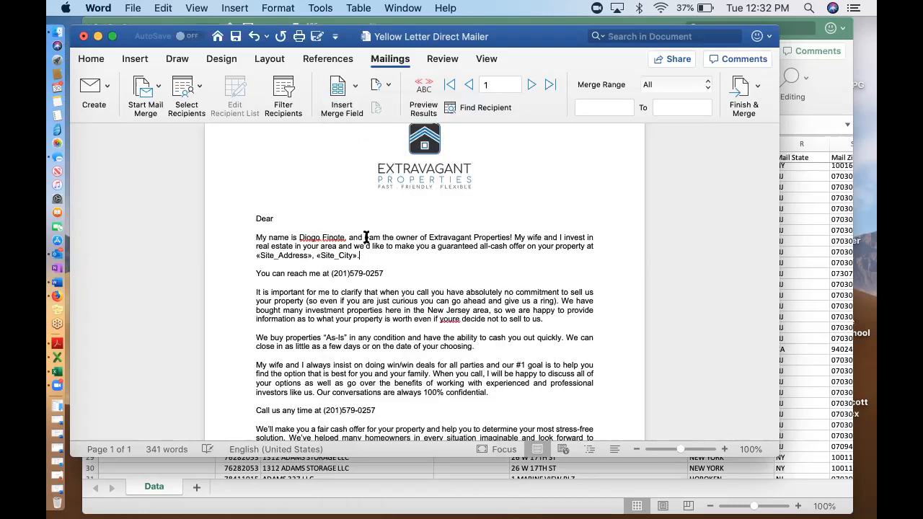
Insert the Name merge field after "Dear" in the greeting.
click(337, 88)
click(389, 336)
scroll(463, 292, down, 5)
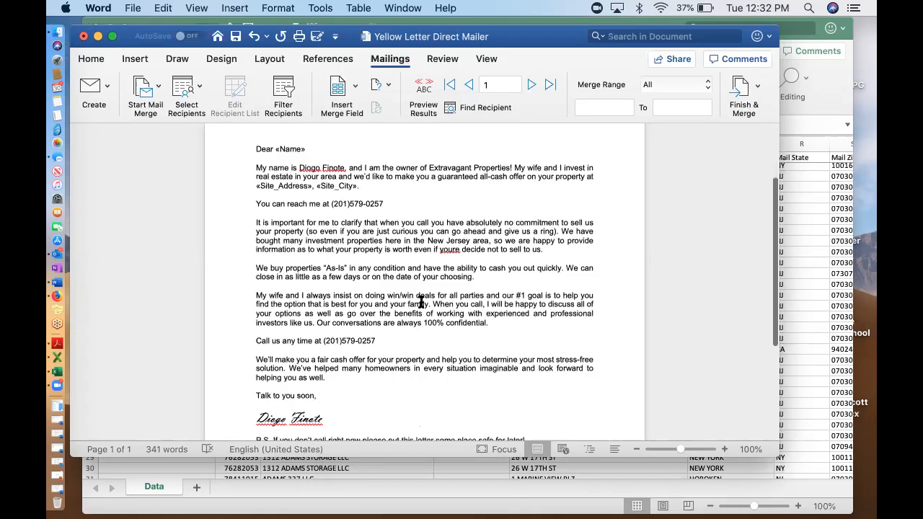
Finish the merge for all records as individual editable documents.
click(530, 279)
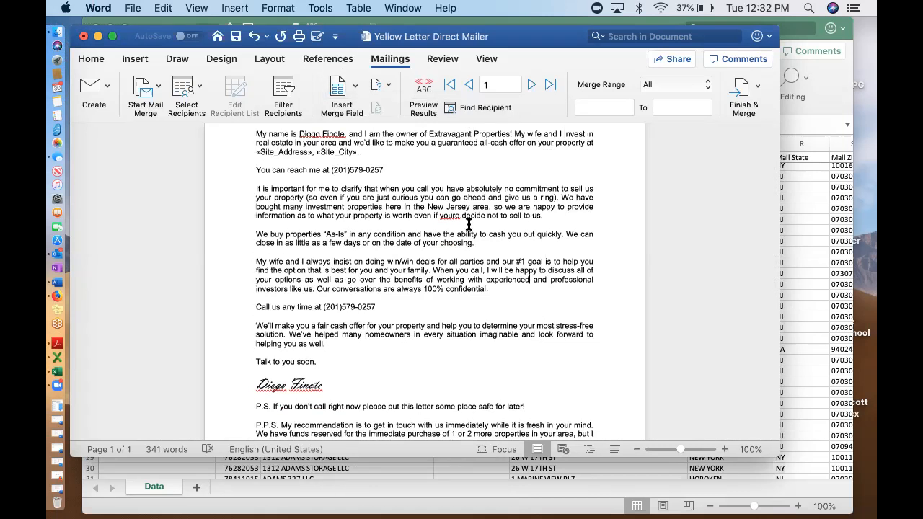
click(748, 88)
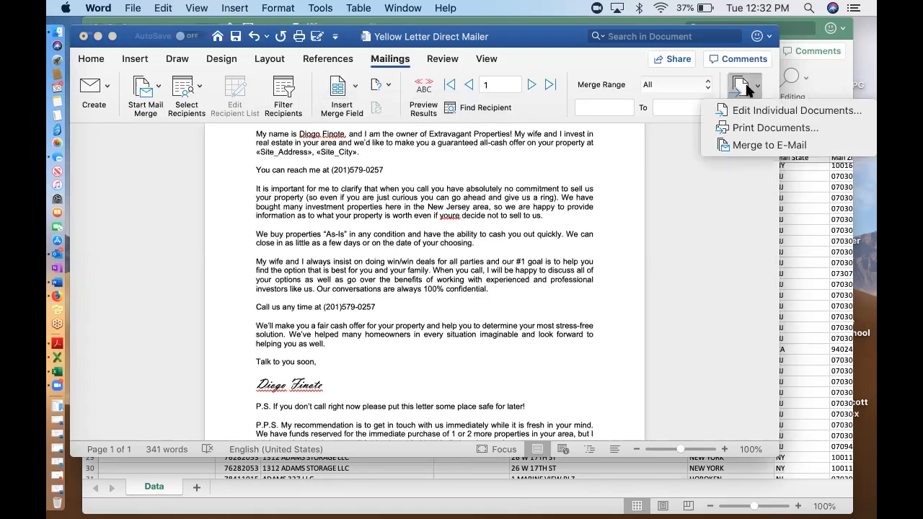
click(829, 113)
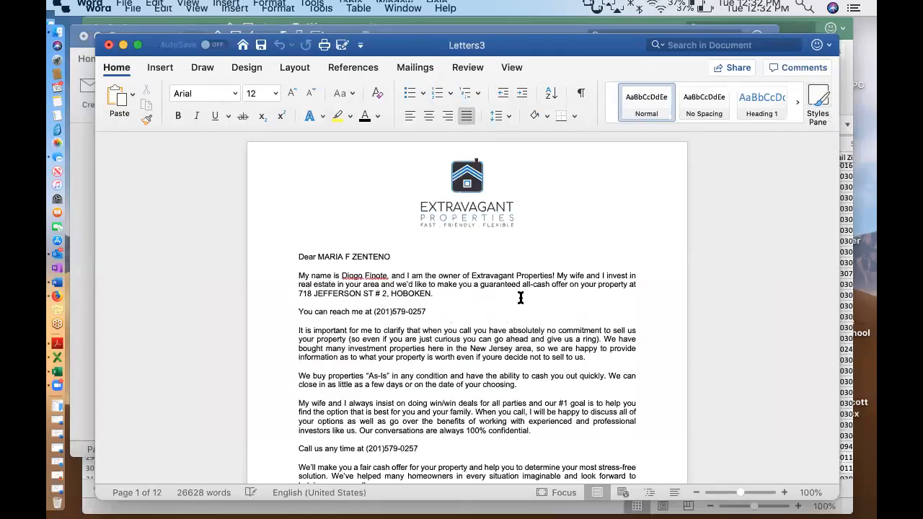
Look through the merged letters and check the owner name and property address filled into each one.
scroll(521, 298, down, 3)
scroll(521, 298, down, 13)
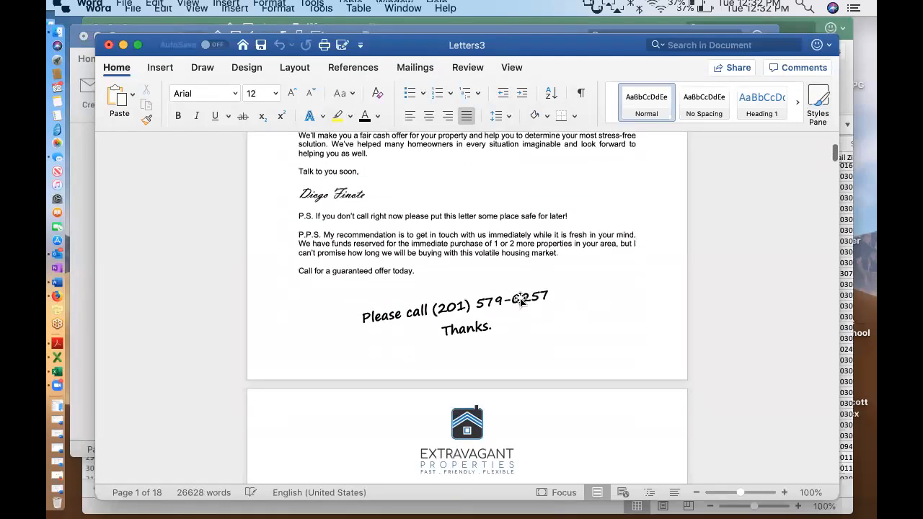
scroll(521, 301, down, 15)
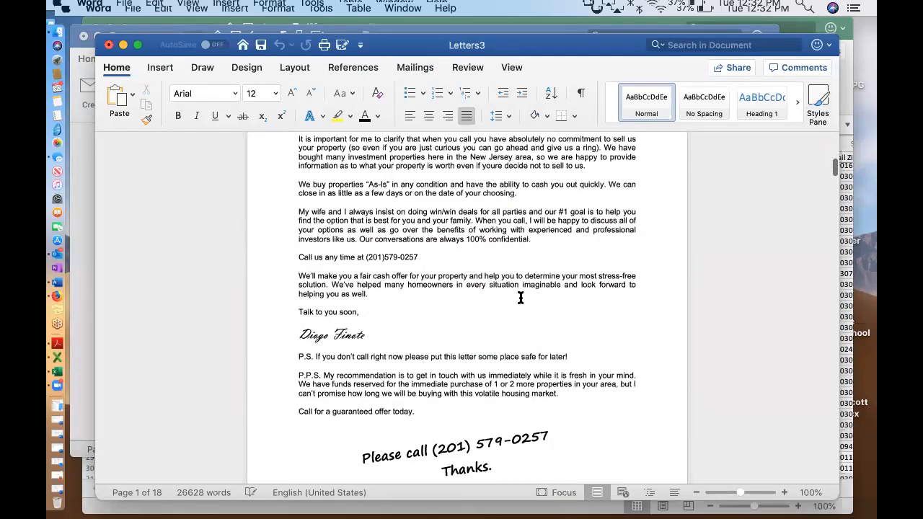
scroll(521, 299, down, 13)
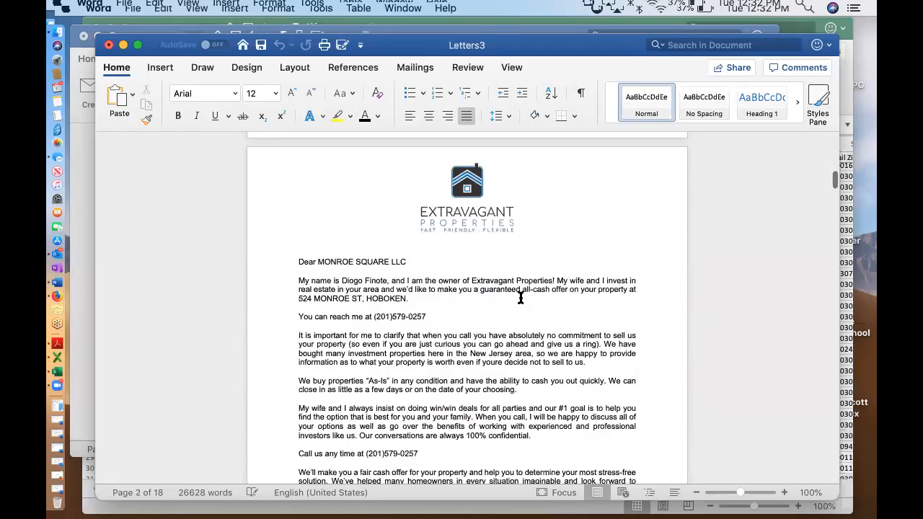
scroll(521, 298, down, 20)
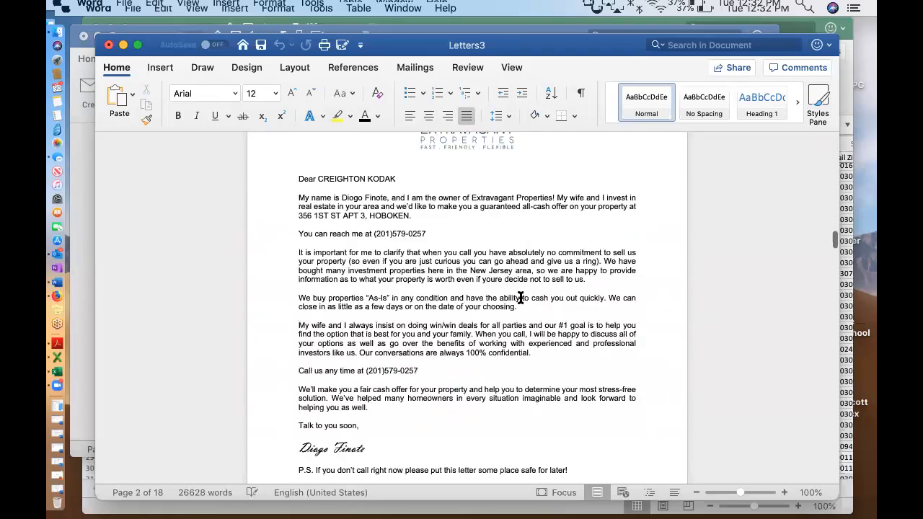
scroll(521, 298, down, 10)
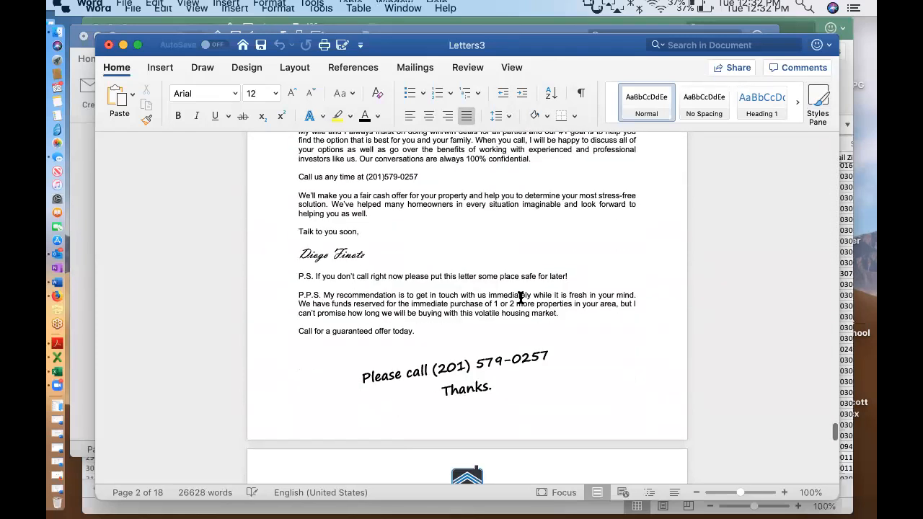
scroll(454, 239, up, 5)
scroll(454, 239, down, 4)
scroll(457, 242, down, 15)
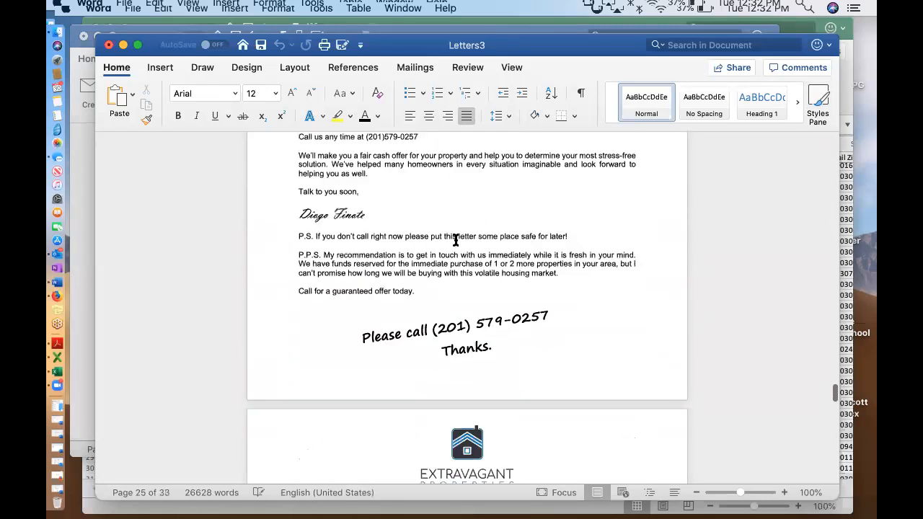
scroll(455, 240, down, 10)
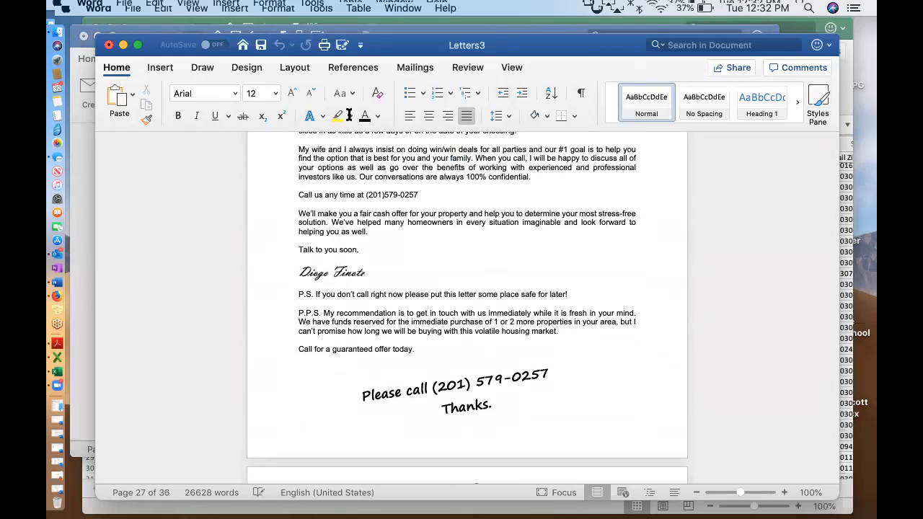
Minimize the merged letters and bring up the Phil Mailers envelope document, checking its return address box.
click(124, 46)
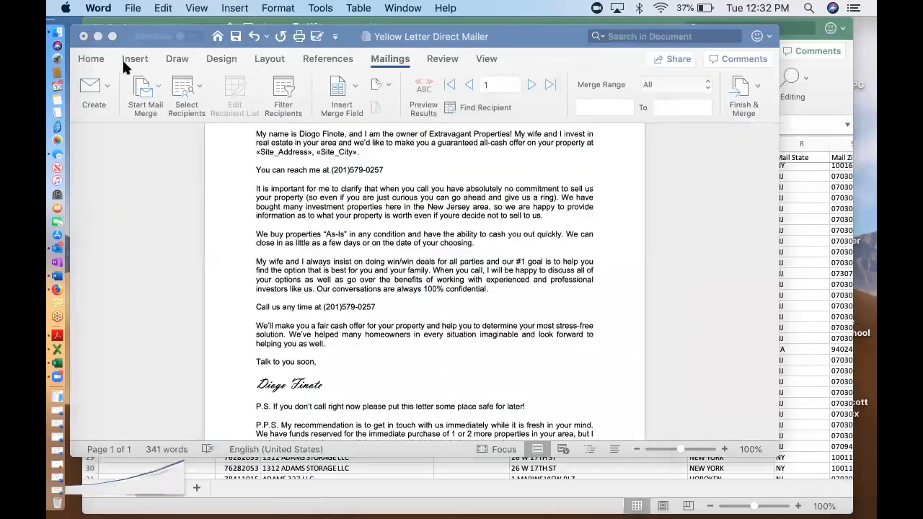
click(58, 437)
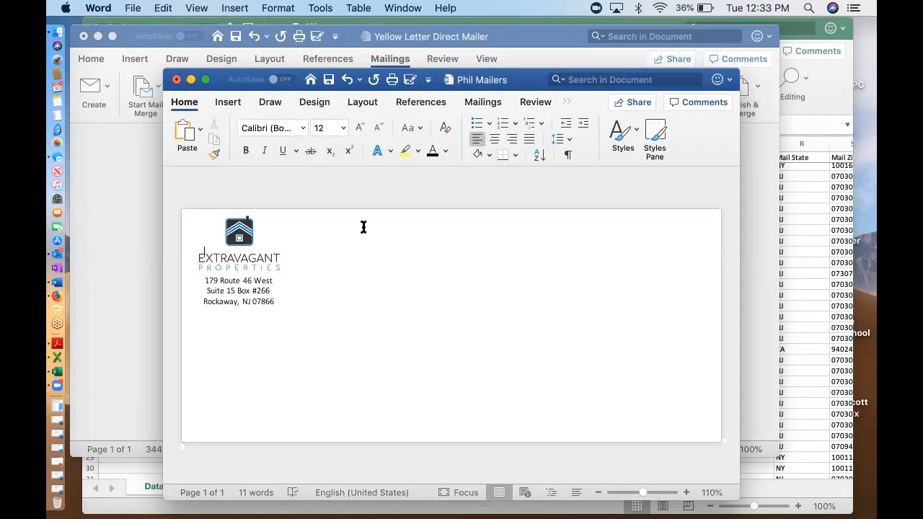
click(278, 242)
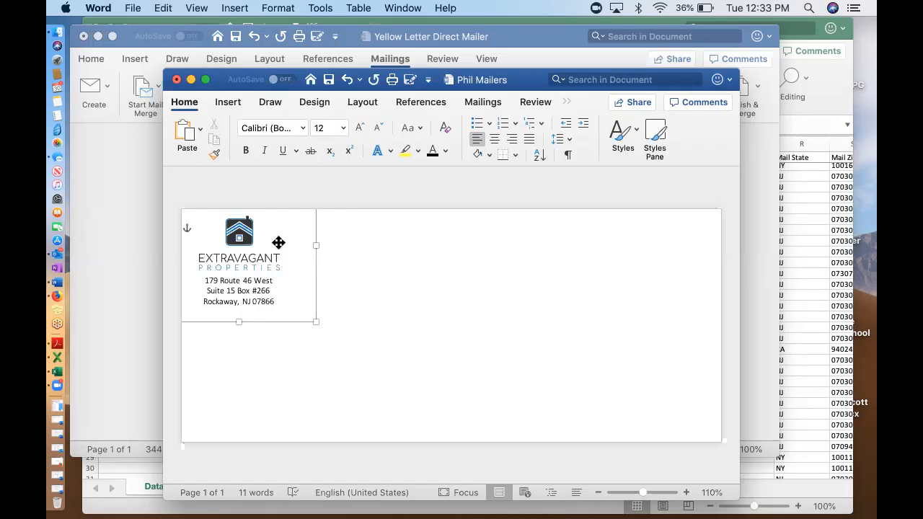
click(433, 247)
click(295, 383)
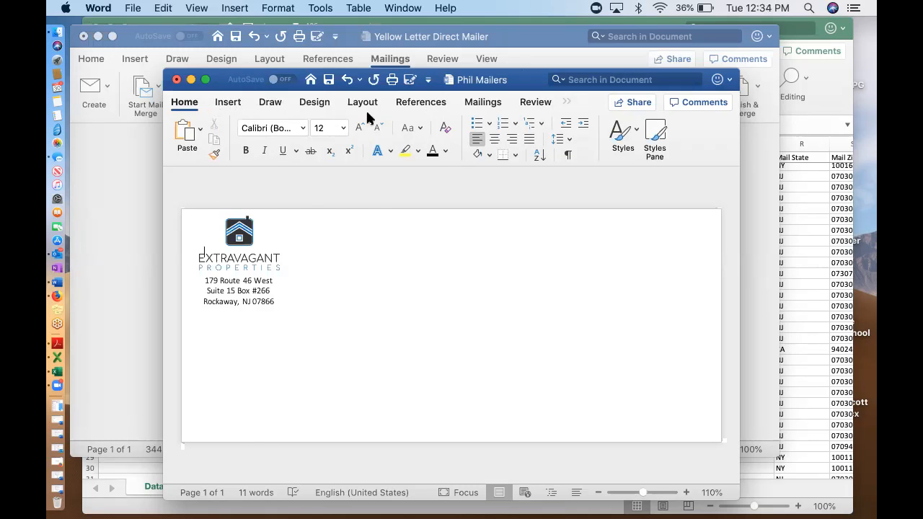
Start choosing an existing recipient list for the envelope and open the Phil RealEstate folder in Documents.
click(483, 103)
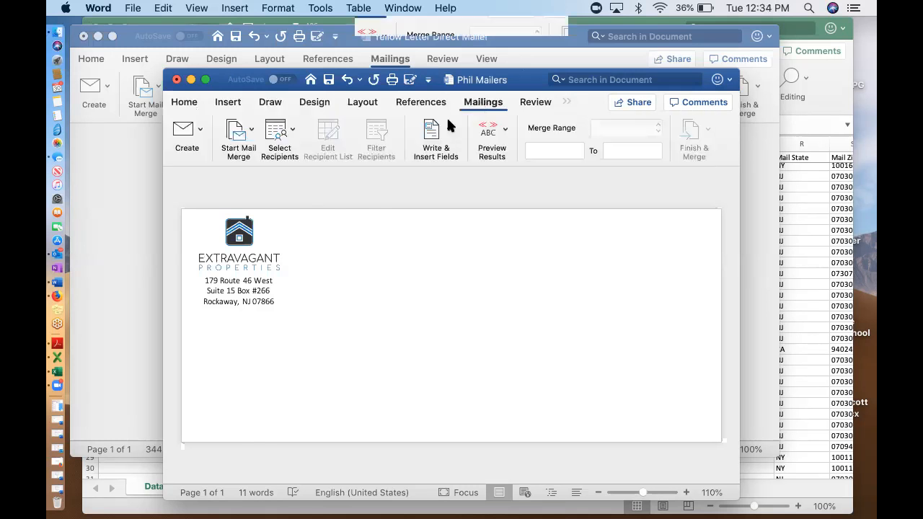
click(292, 124)
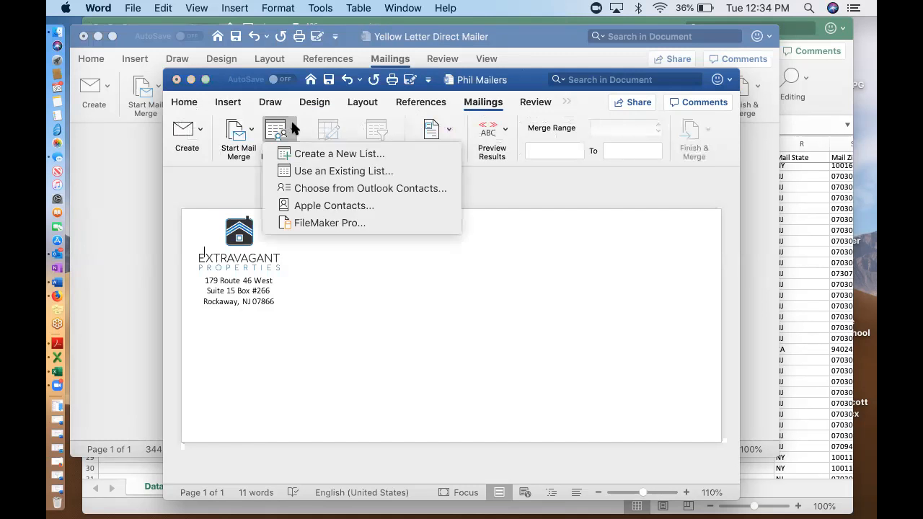
click(369, 176)
scroll(532, 256, down, 5)
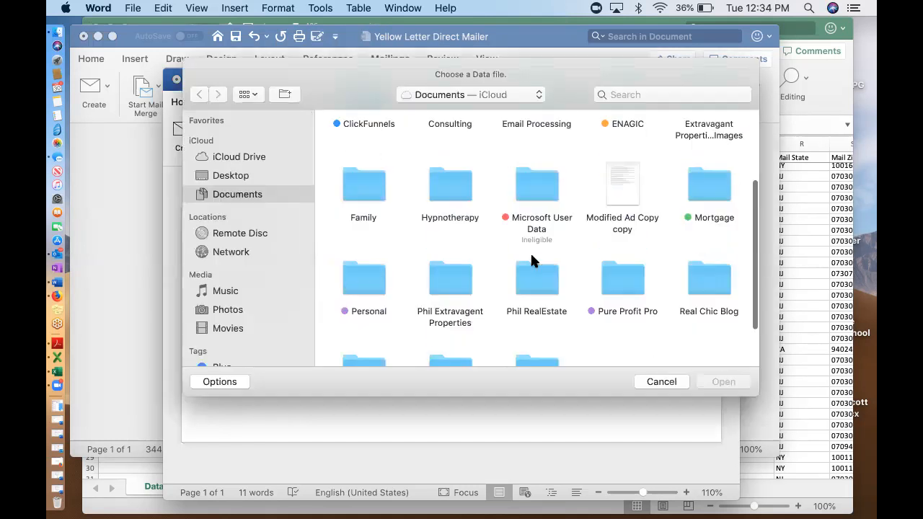
double_click(455, 202)
click(199, 95)
scroll(516, 284, down, 2)
scroll(527, 245, down, 3)
double_click(541, 204)
Load the Hoboken Vacant list from the Hoboken Properties folder as the envelope's recipients and dismiss the Filter Recipients suggestion.
scroll(567, 190, down, 5)
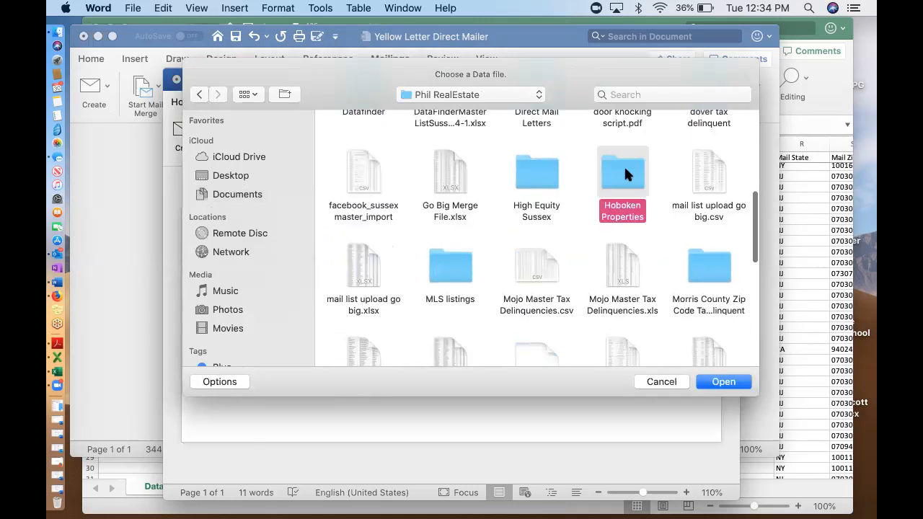
double_click(624, 173)
click(440, 141)
click(723, 382)
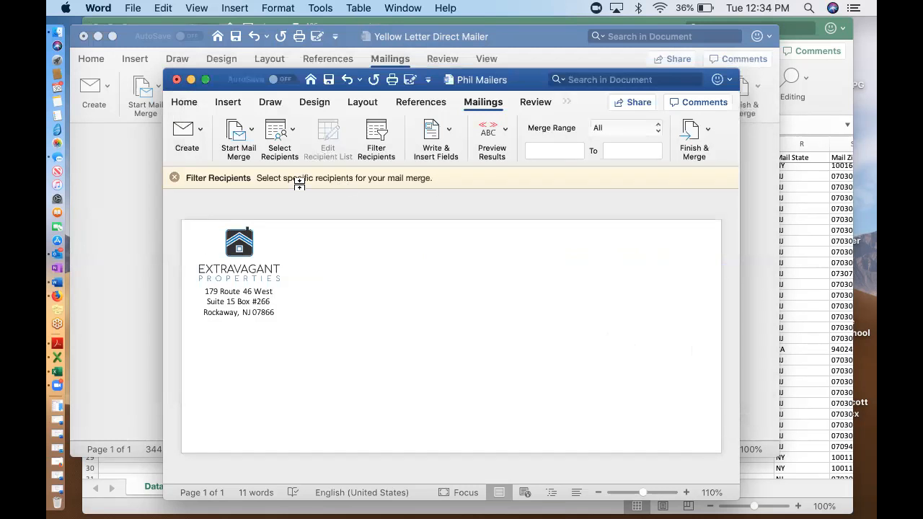
click(173, 178)
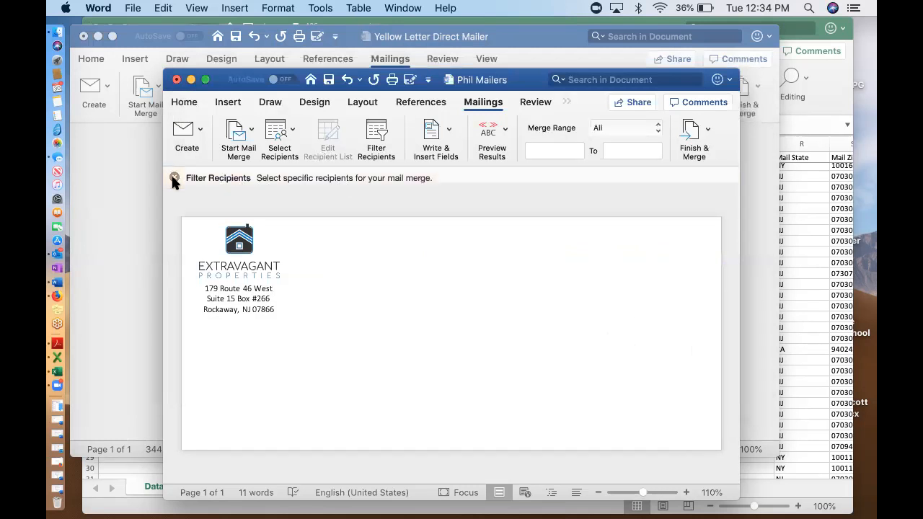
Draw a text box about 3.3" wide and 1.1" high near the middle of the envelope for the recipient address.
click(228, 103)
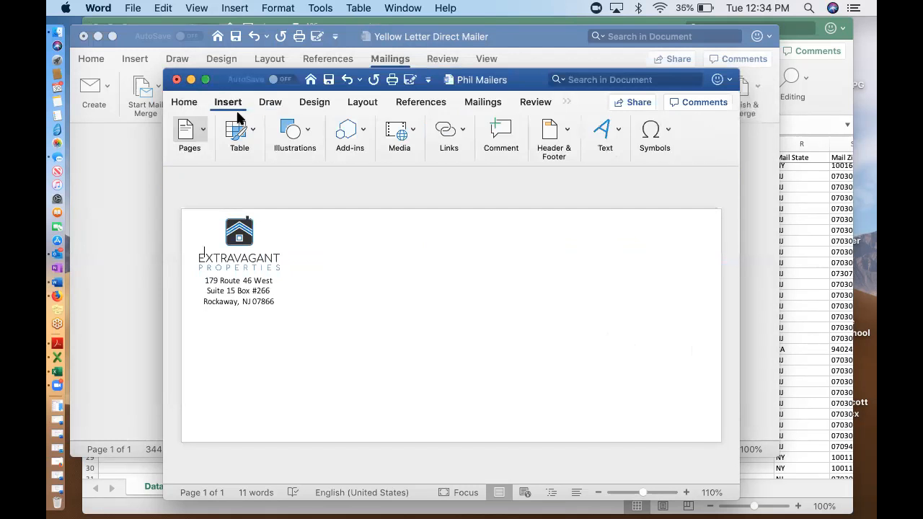
click(603, 137)
click(540, 173)
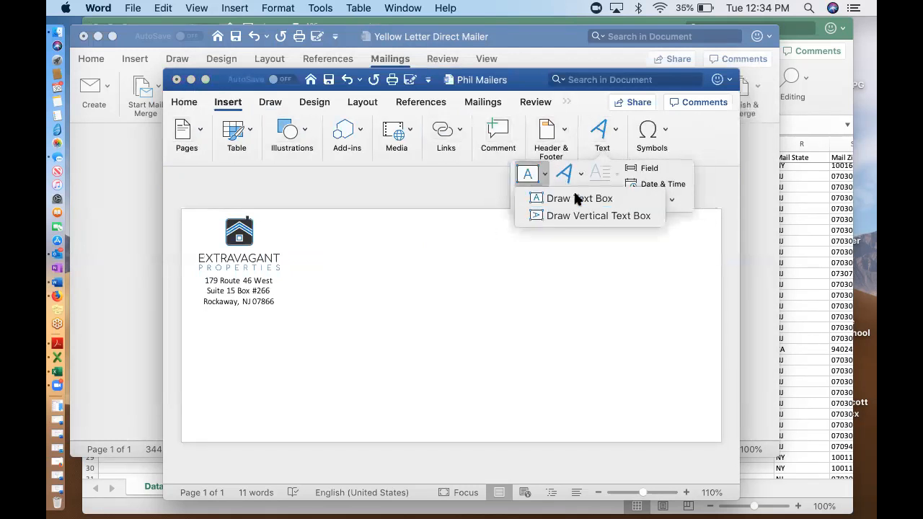
click(548, 200)
drag(368, 287, 555, 349)
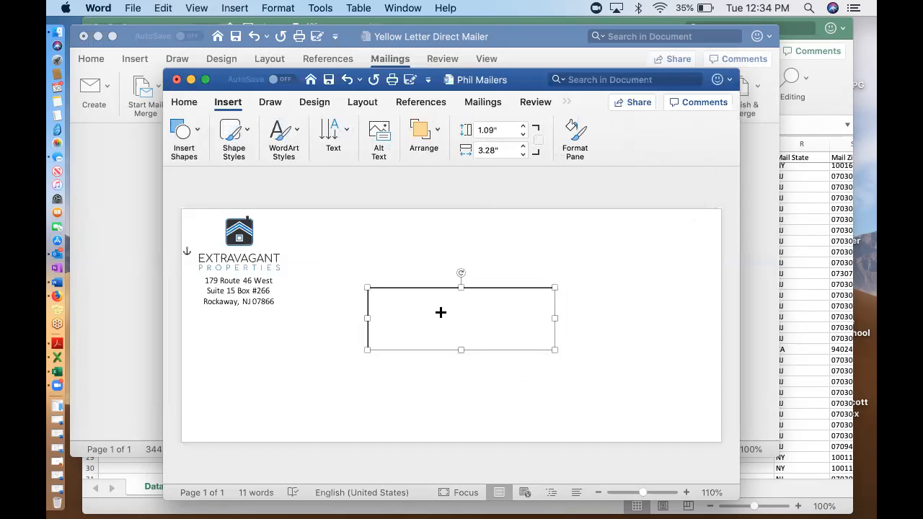
click(517, 252)
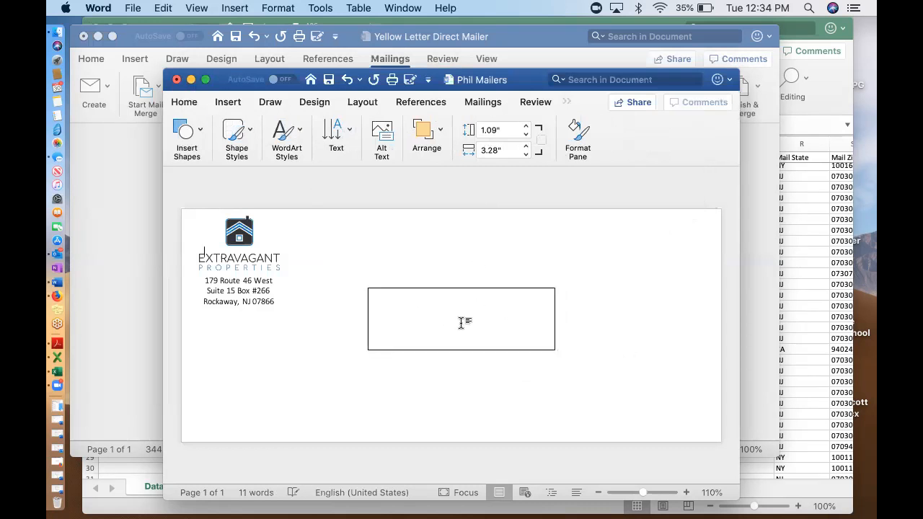
click(464, 322)
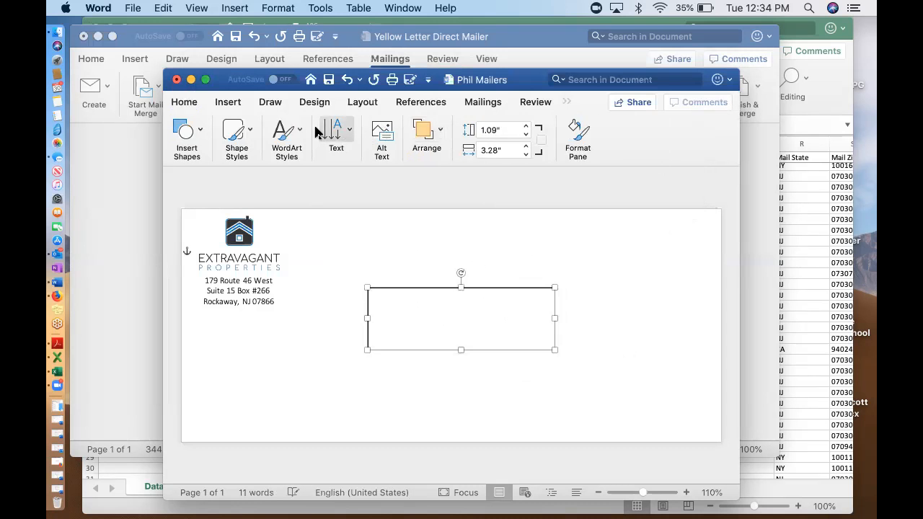
click(582, 136)
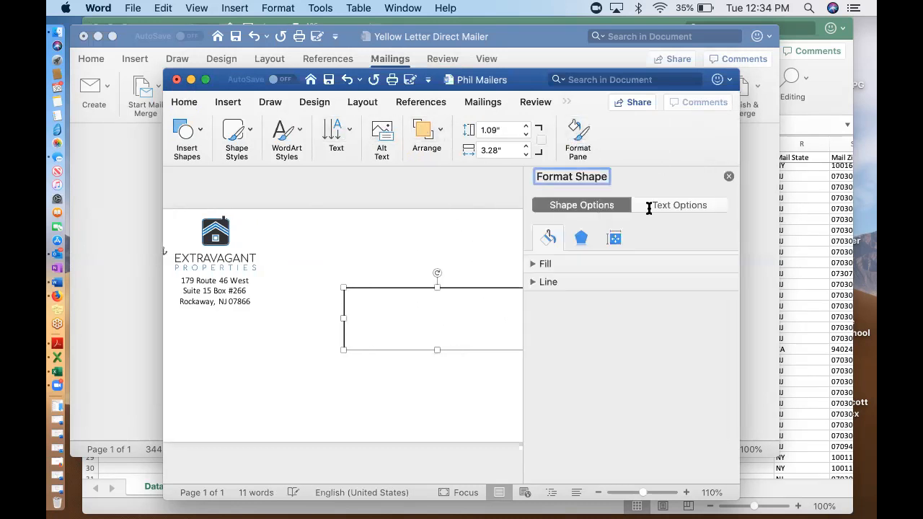
click(727, 175)
click(439, 303)
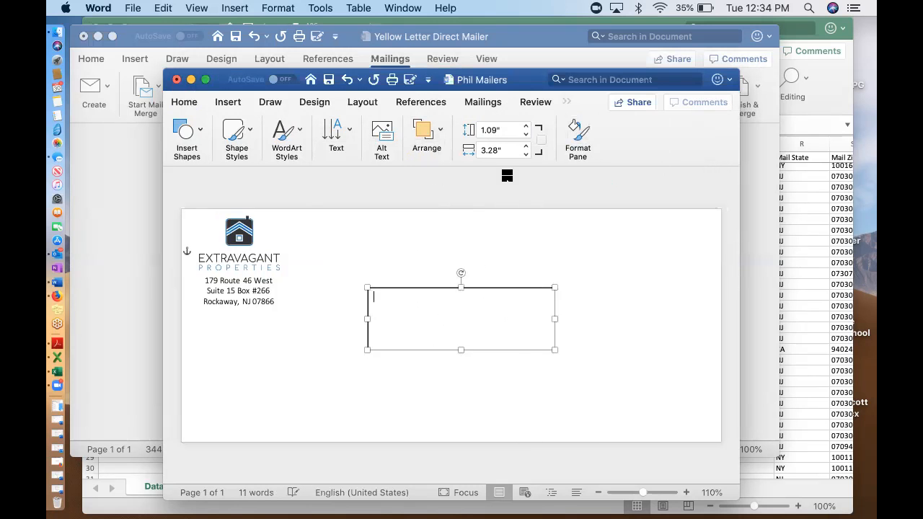
click(567, 101)
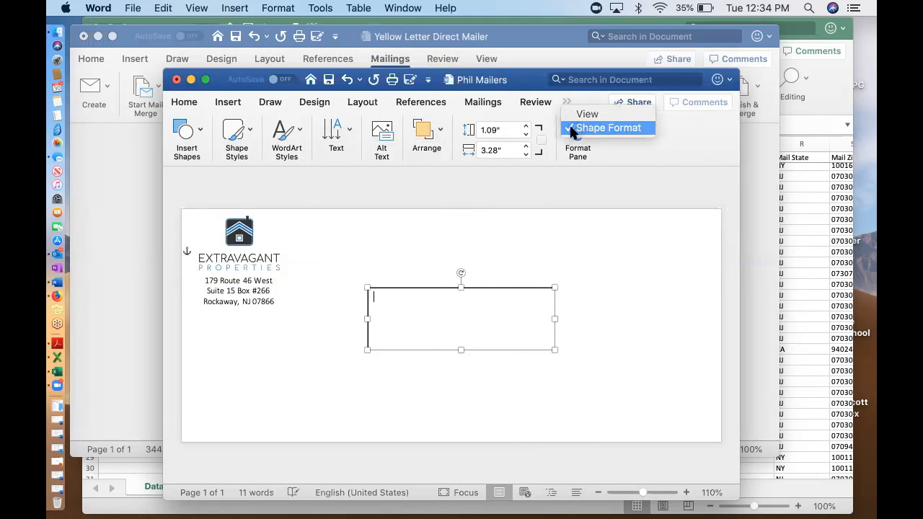
click(570, 128)
click(563, 102)
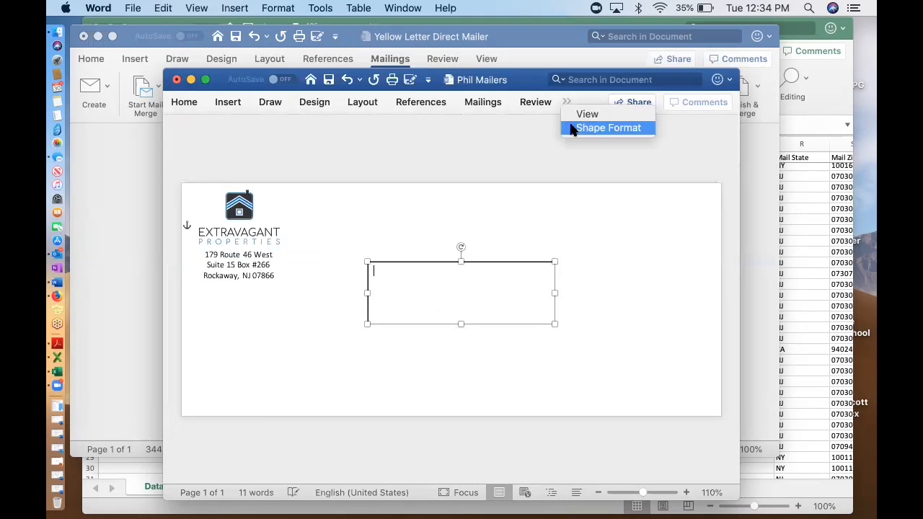
click(569, 127)
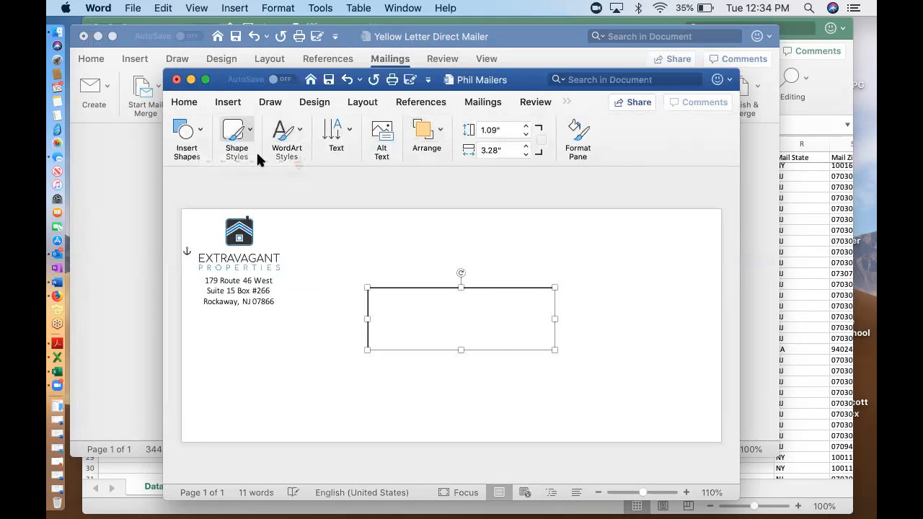
Remove the outline from the recipient text box on the envelope.
click(238, 138)
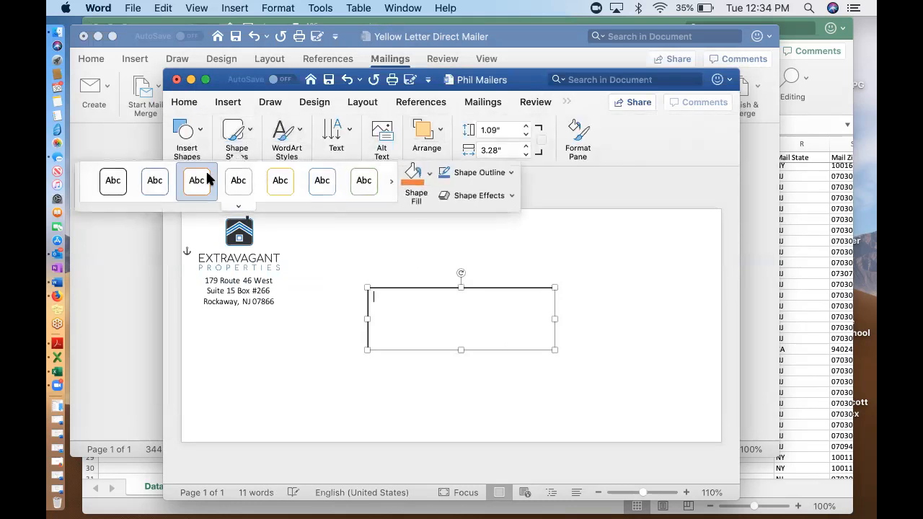
click(509, 173)
click(491, 195)
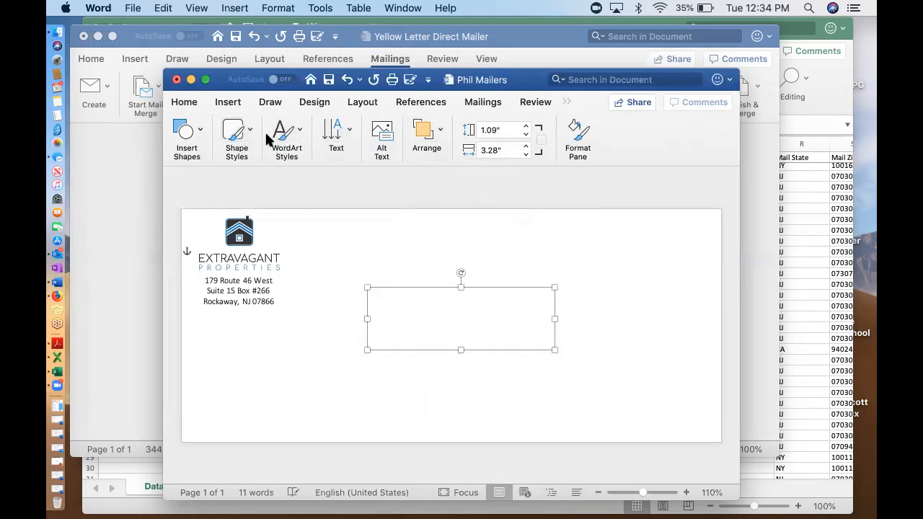
Insert the Name and Mail_Address merge fields on separate lines in the recipient text box.
click(185, 103)
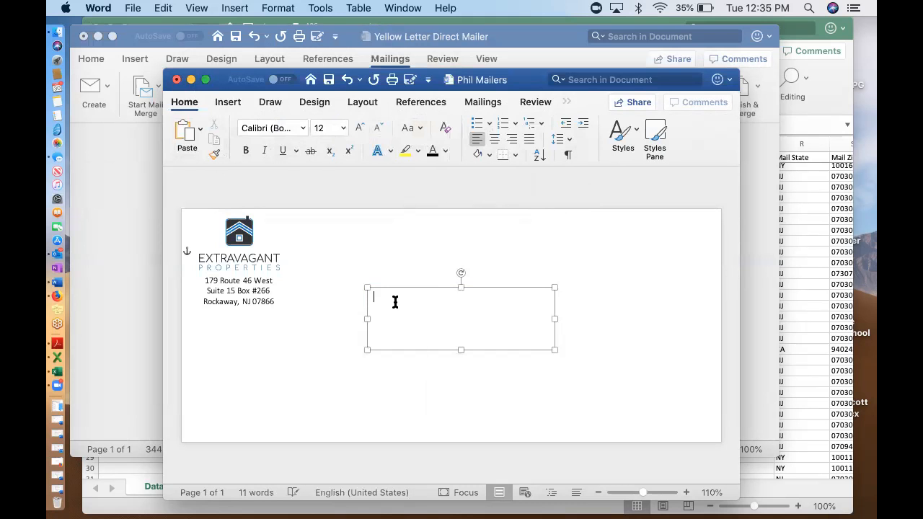
click(488, 101)
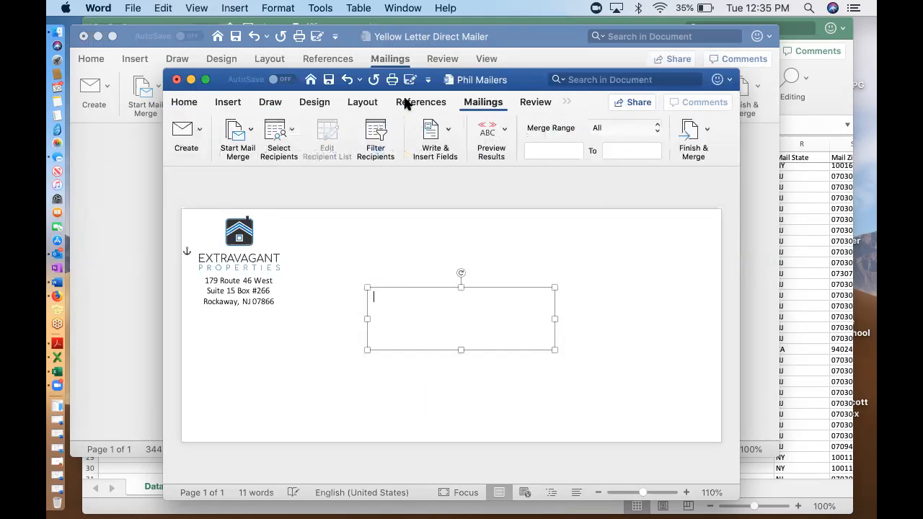
click(433, 136)
click(395, 180)
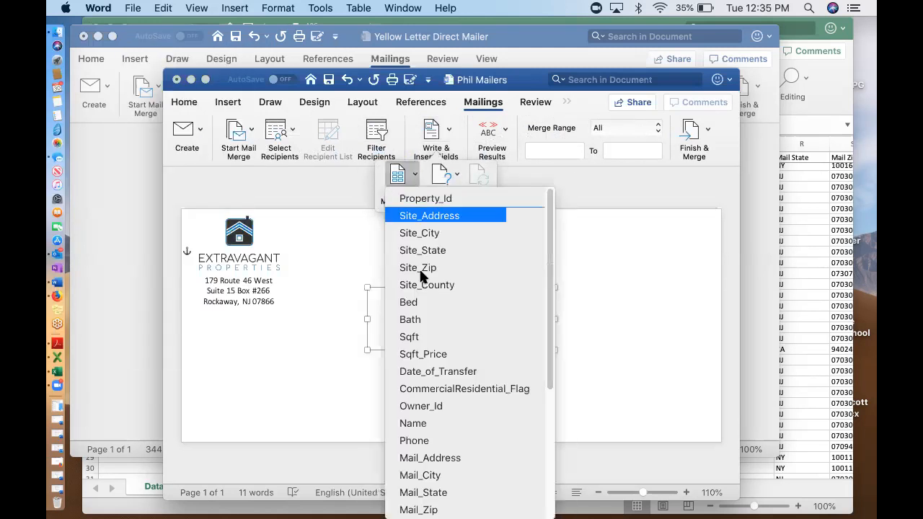
click(423, 425)
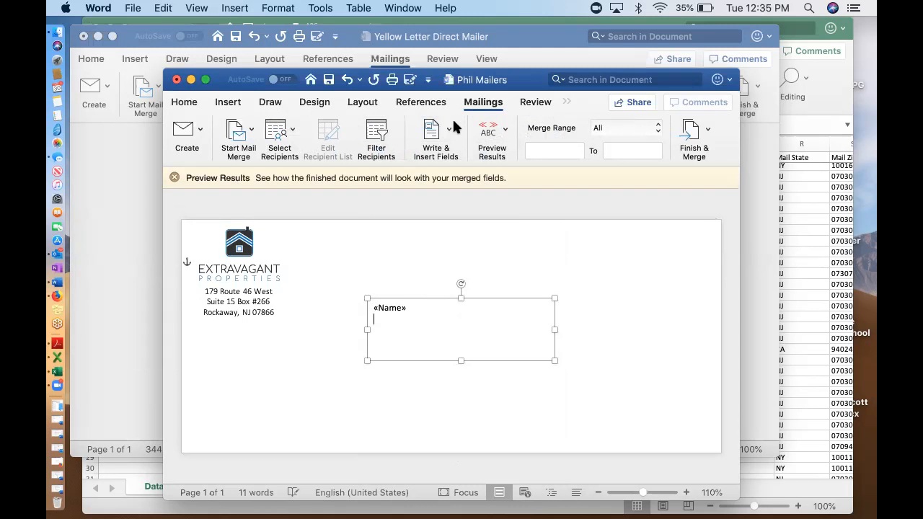
click(431, 130)
click(403, 177)
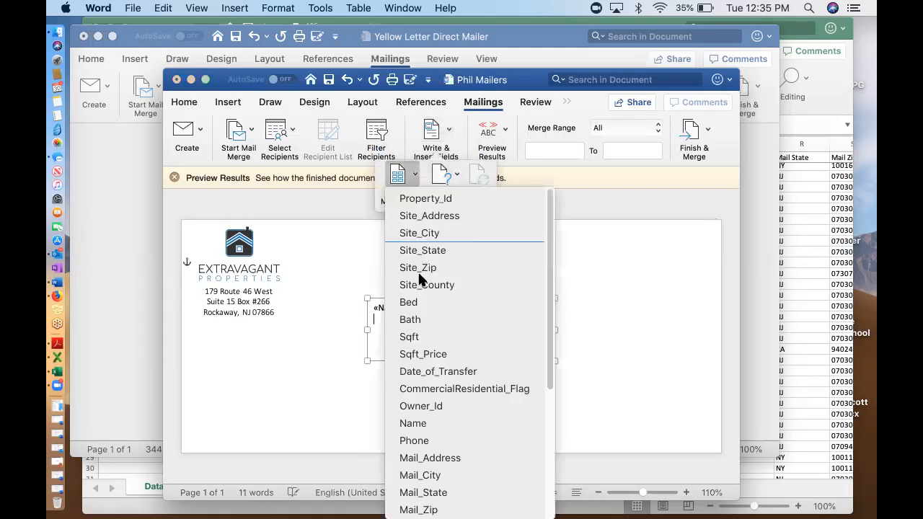
click(437, 462)
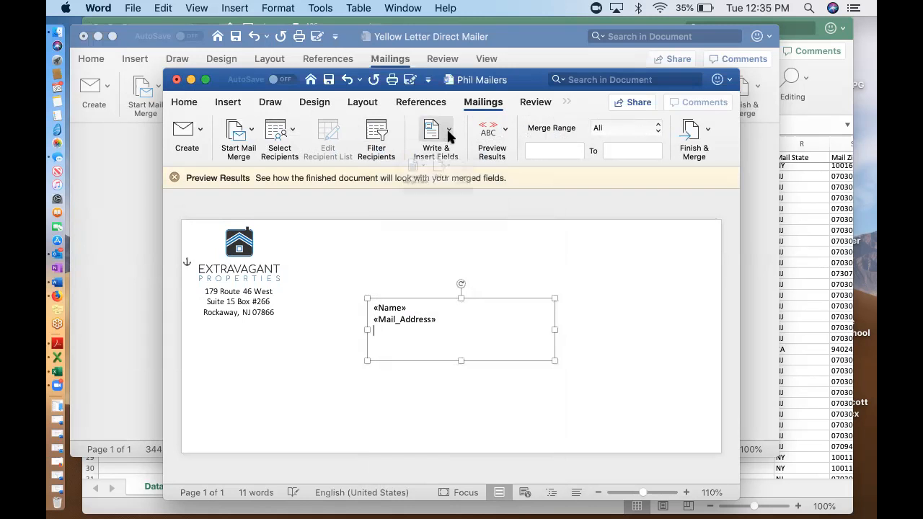
Add a third address line with the Mail_City merge field, a comma, and the Mail_State and Mail_Zip fields.
click(432, 144)
click(396, 179)
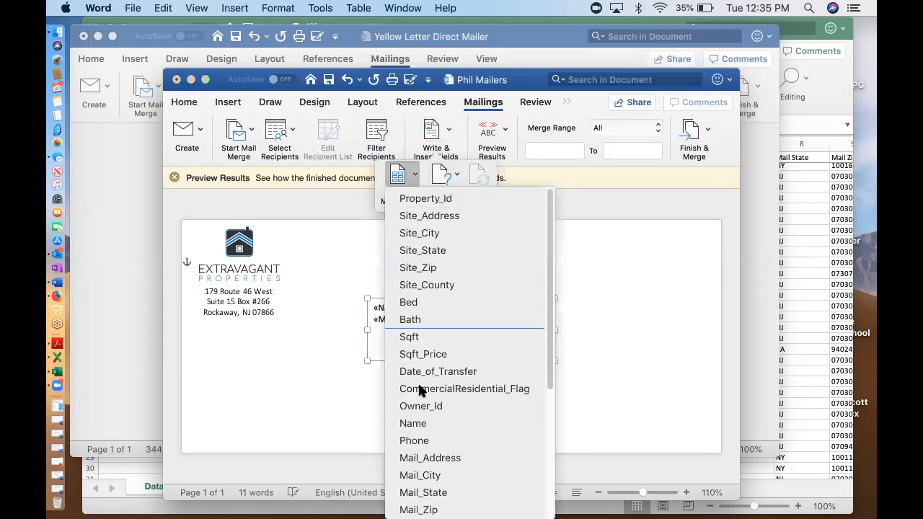
click(441, 476)
text(,)
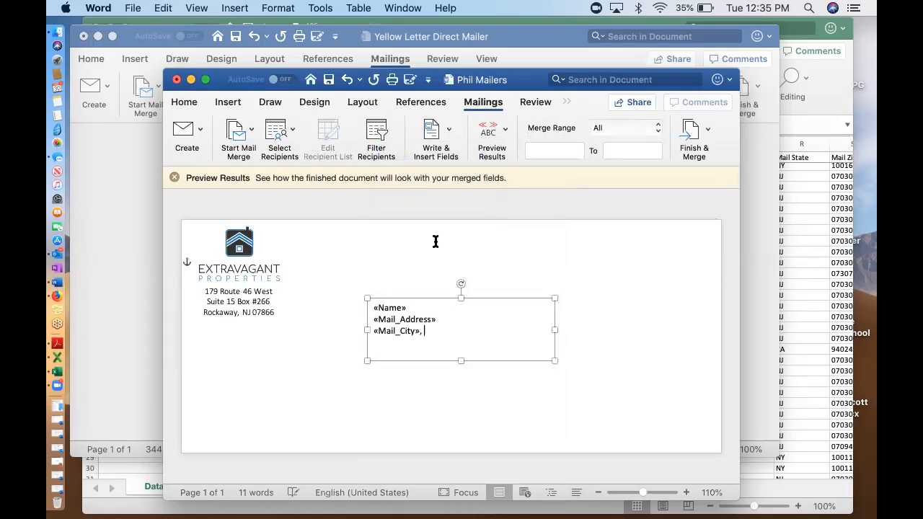
click(433, 144)
click(402, 177)
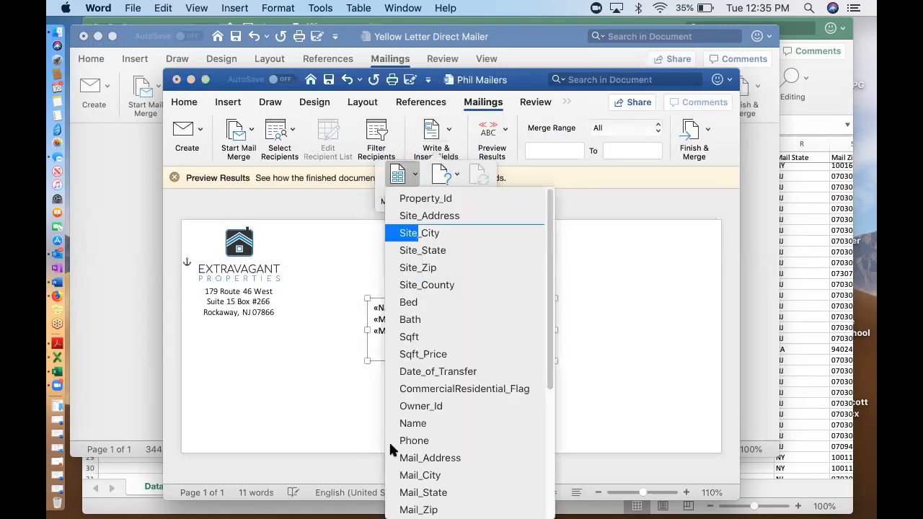
click(424, 495)
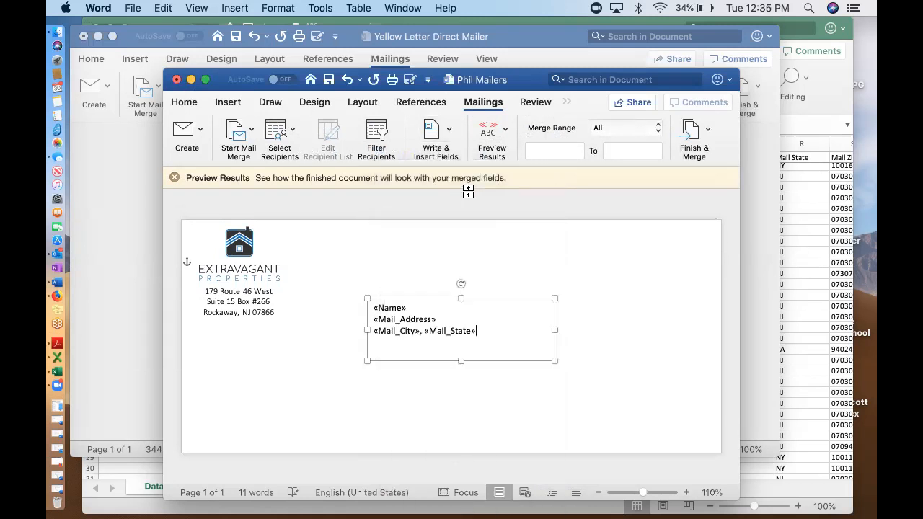
click(432, 141)
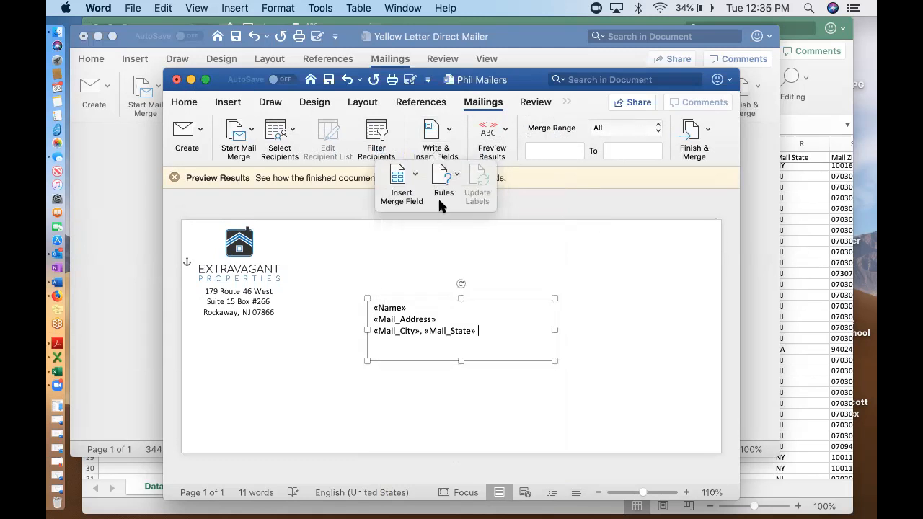
click(399, 176)
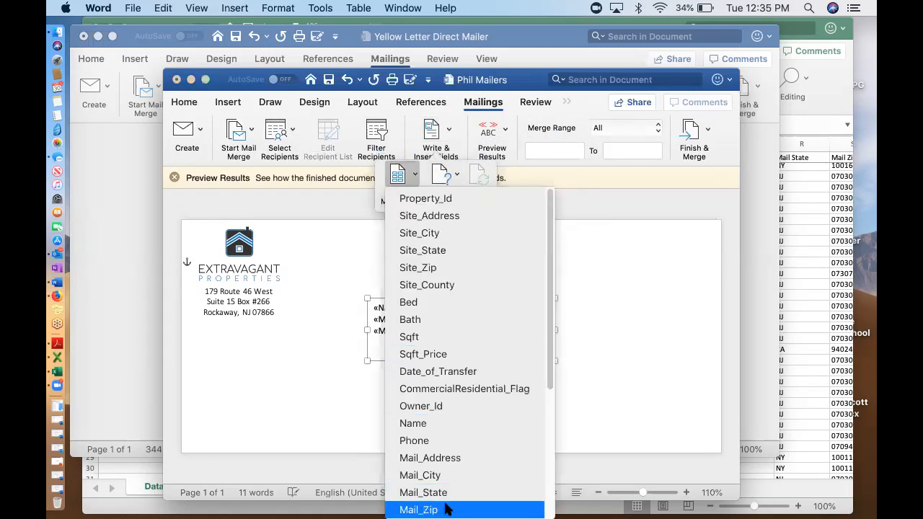
click(418, 510)
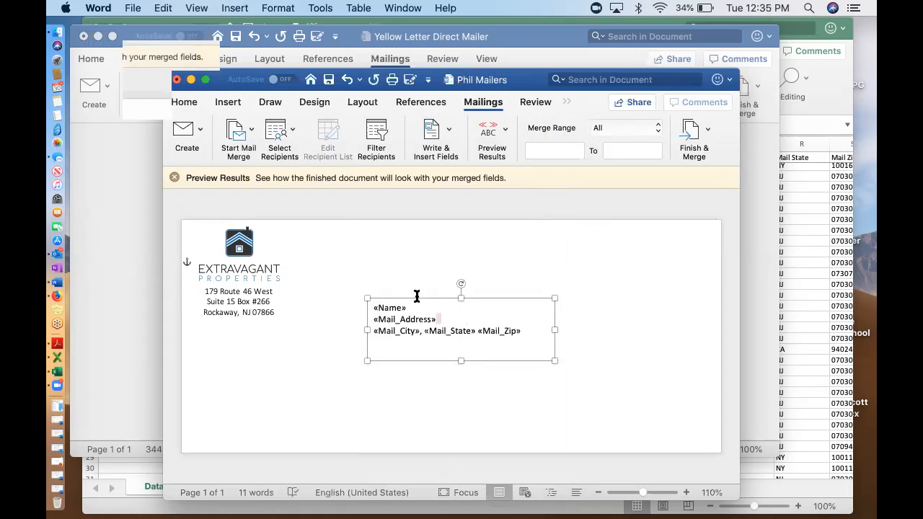
Format all the merge fields in Arial 14 pt, and enlarge and reposition the text box to fit city, state and zip on one line.
key(super+a)
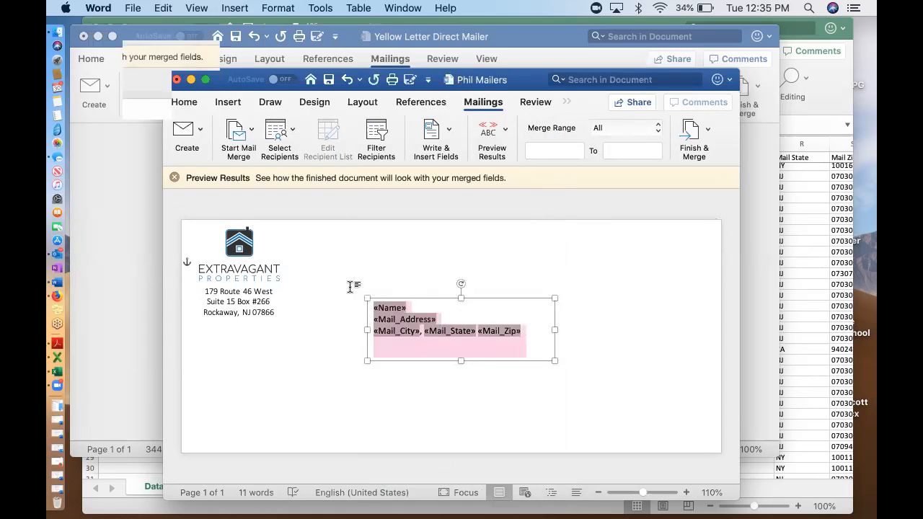
click(184, 102)
click(186, 101)
click(186, 102)
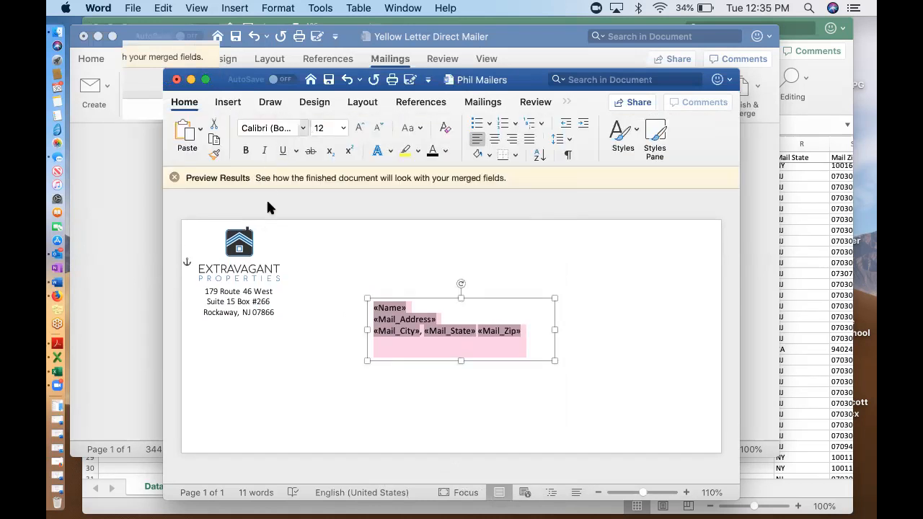
click(304, 125)
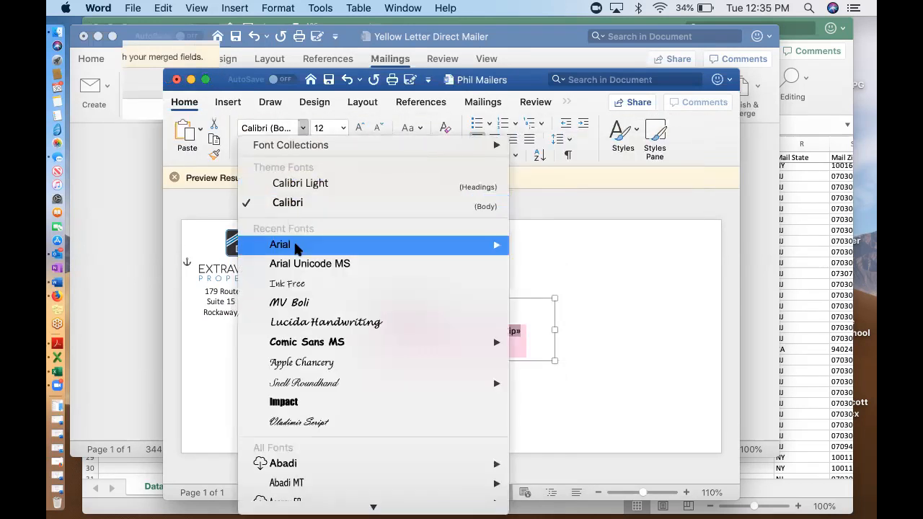
click(295, 246)
click(357, 125)
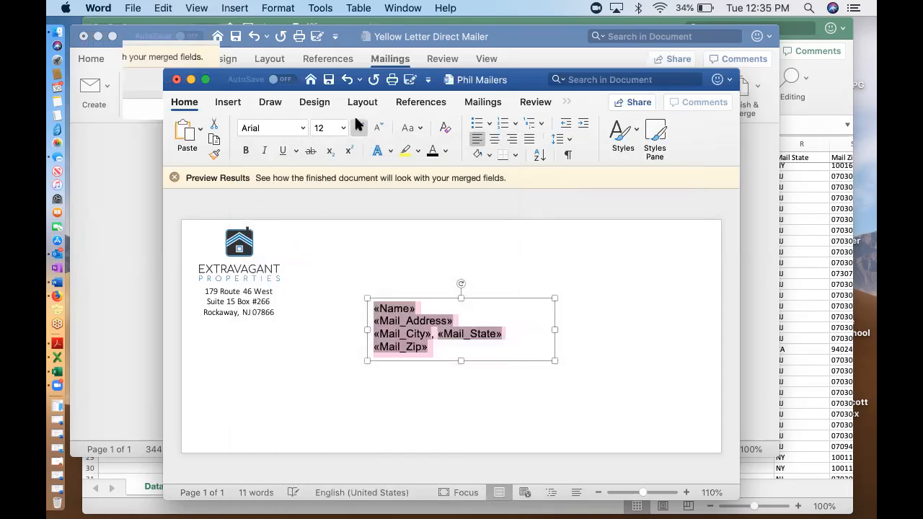
drag(553, 362, 619, 370)
drag(439, 303, 419, 307)
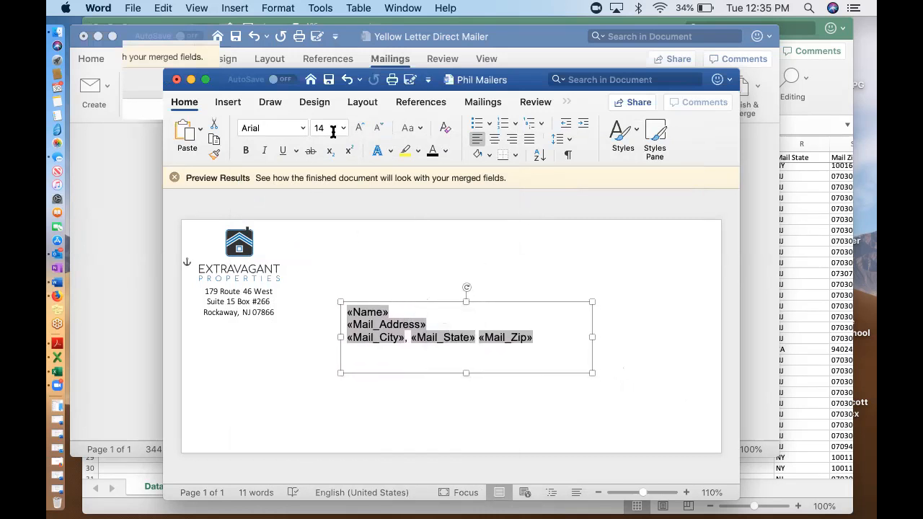
Color the recipient address merge fields blue from the theme colors and deselect the text box.
click(446, 151)
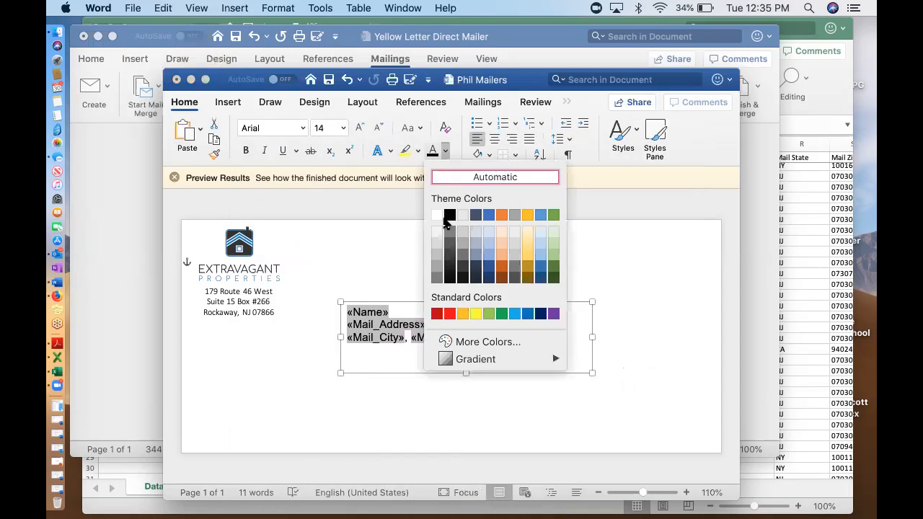
click(488, 215)
click(581, 248)
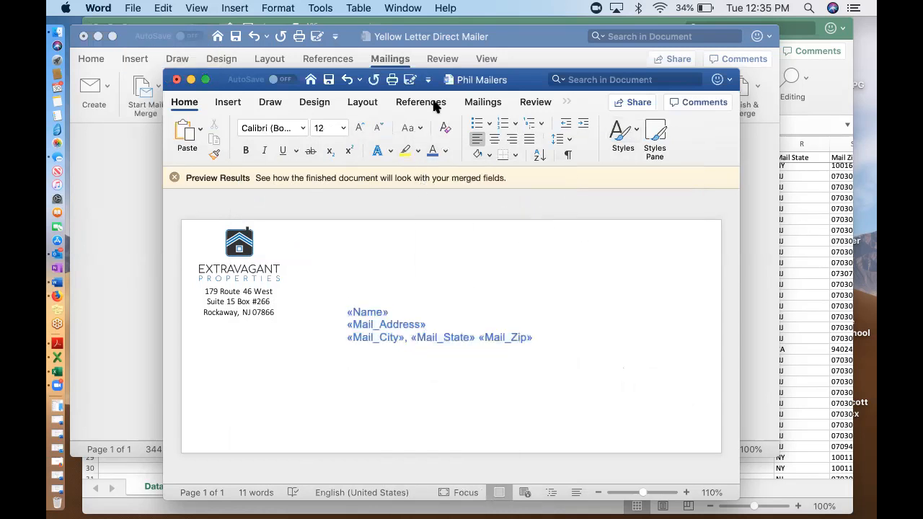
Merge the envelopes into individual documents to check the recipient address placement, and close the merged document without saving.
click(482, 102)
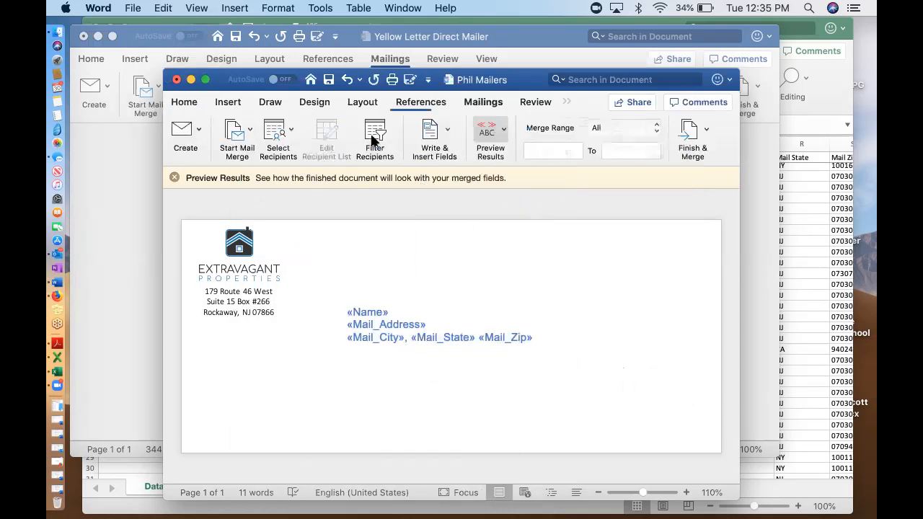
click(708, 129)
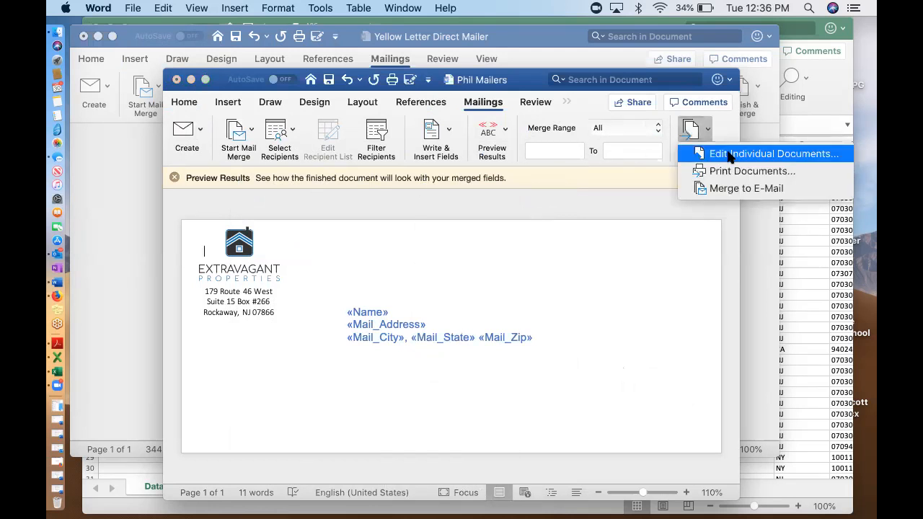
click(730, 155)
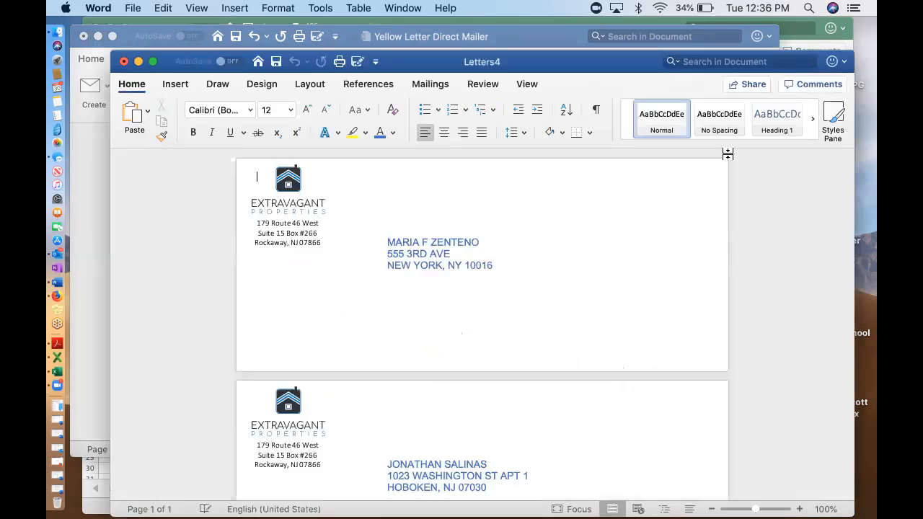
click(464, 245)
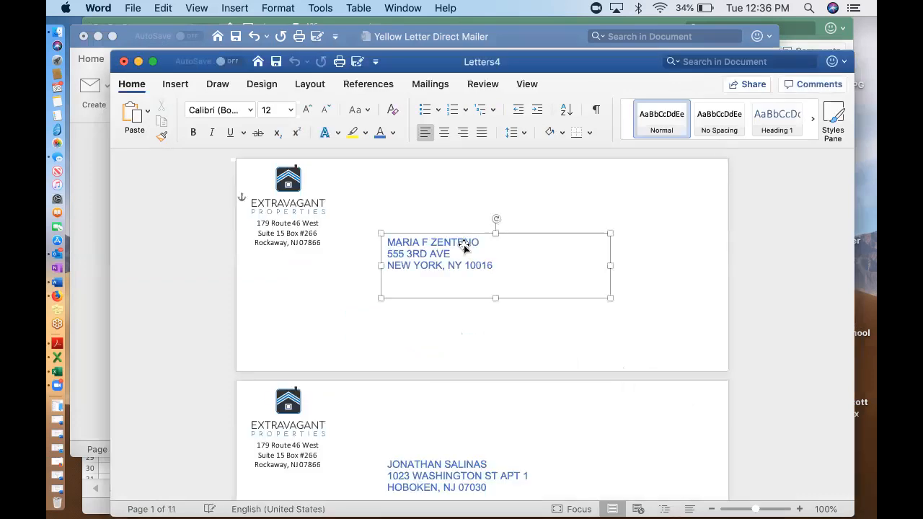
click(652, 207)
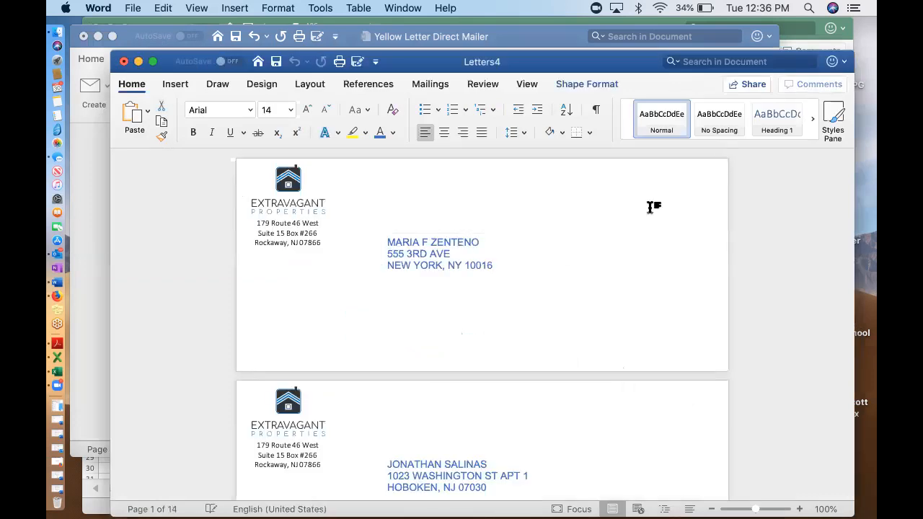
click(124, 61)
click(459, 142)
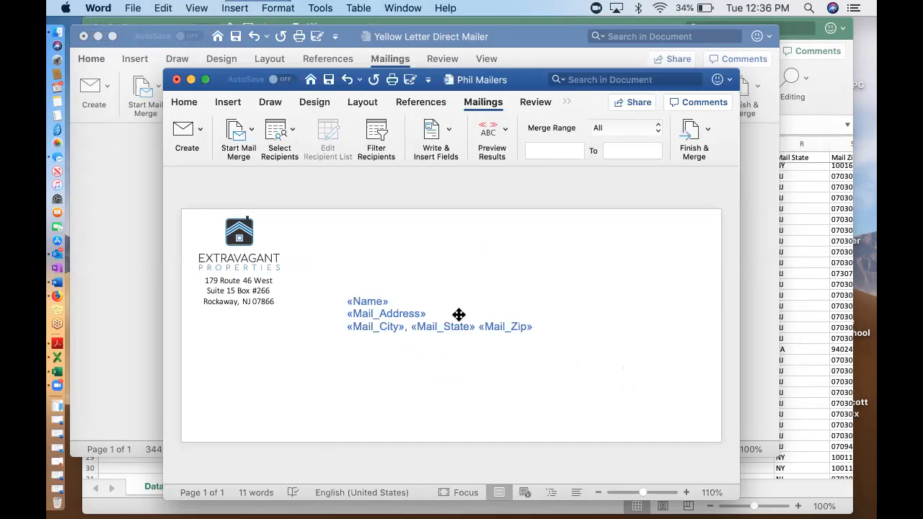
Move the recipient address text box slightly inward and downward, and merge the envelopes into individual documents to check the placement.
drag(459, 314, 482, 321)
click(695, 153)
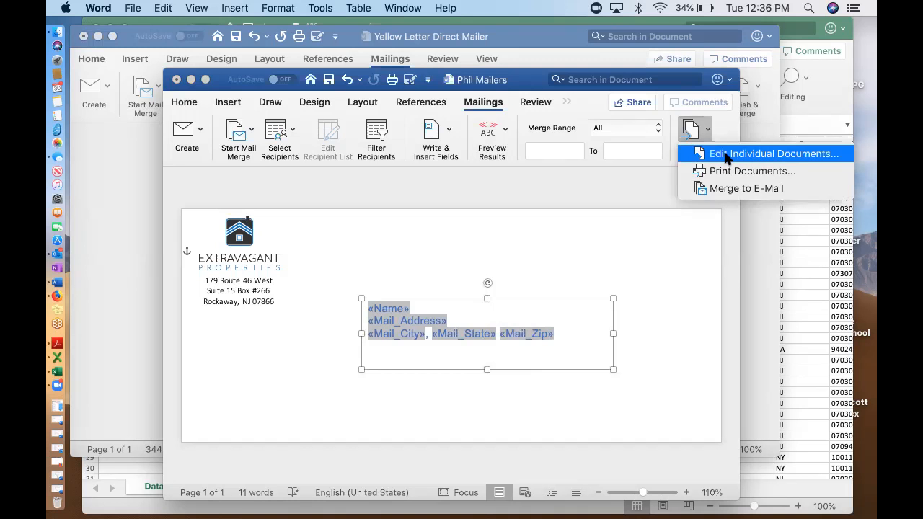
click(726, 155)
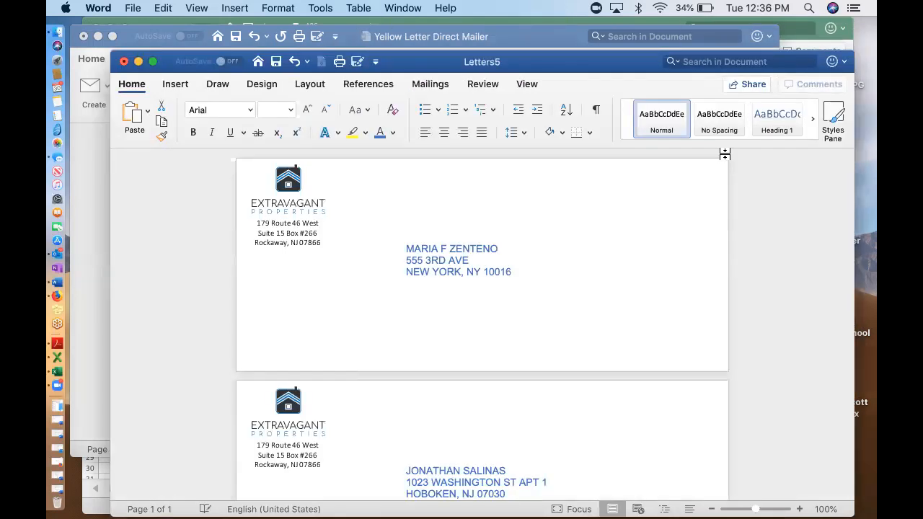
scroll(455, 332, down, 20)
scroll(457, 334, down, 5)
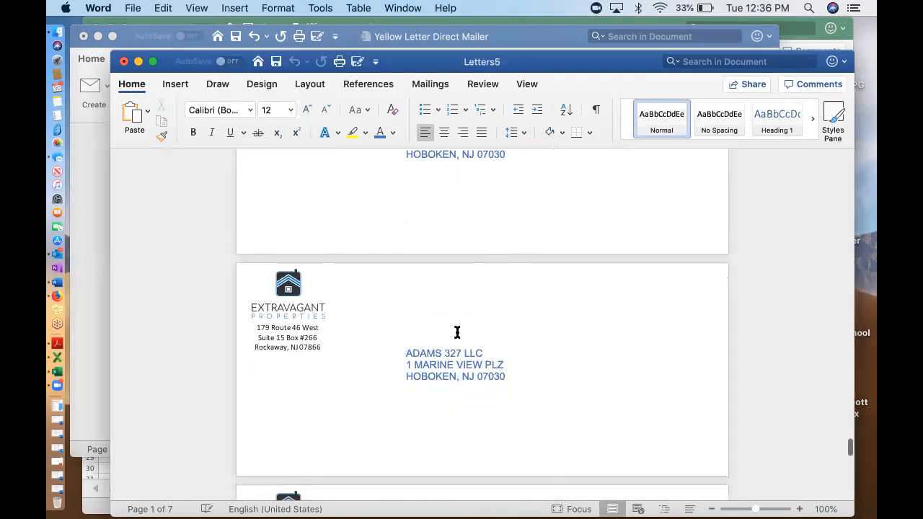
scroll(458, 332, down, 10)
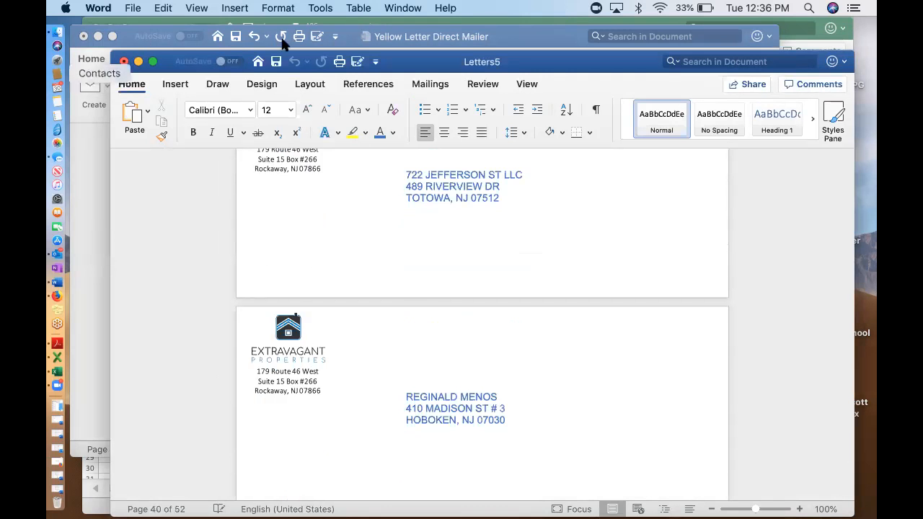
Close the merged envelopes and the Phil Mailers envelope document, both without saving.
click(124, 62)
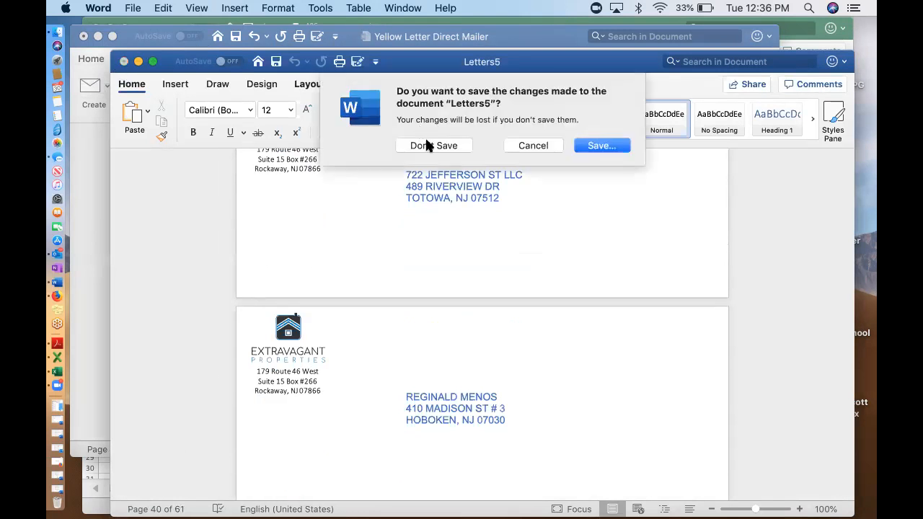
click(426, 144)
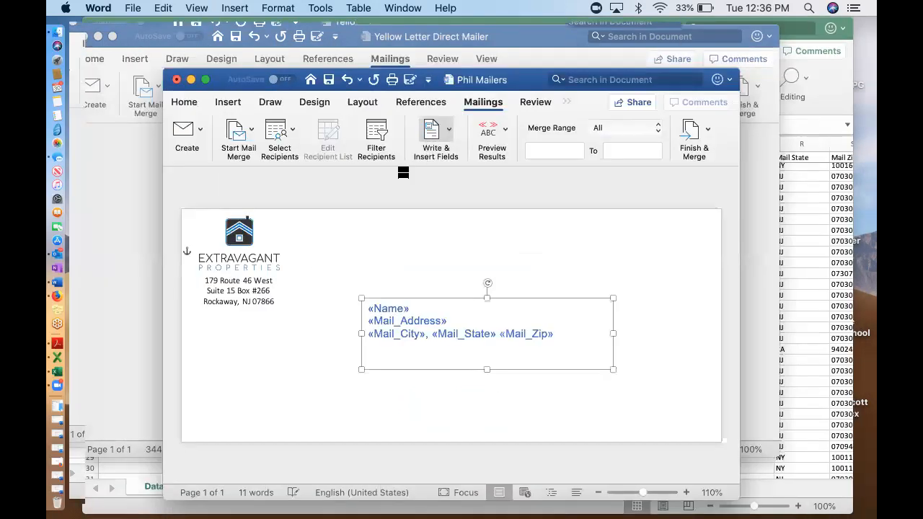
click(176, 79)
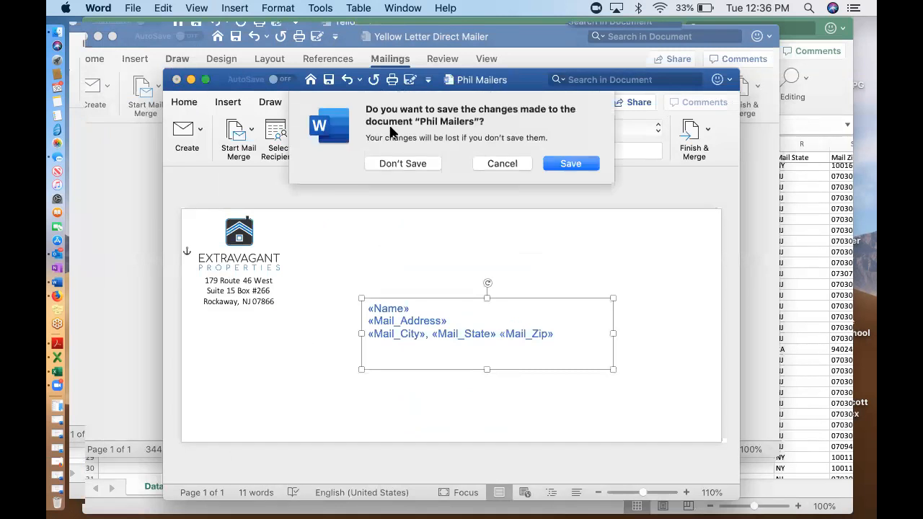
click(425, 164)
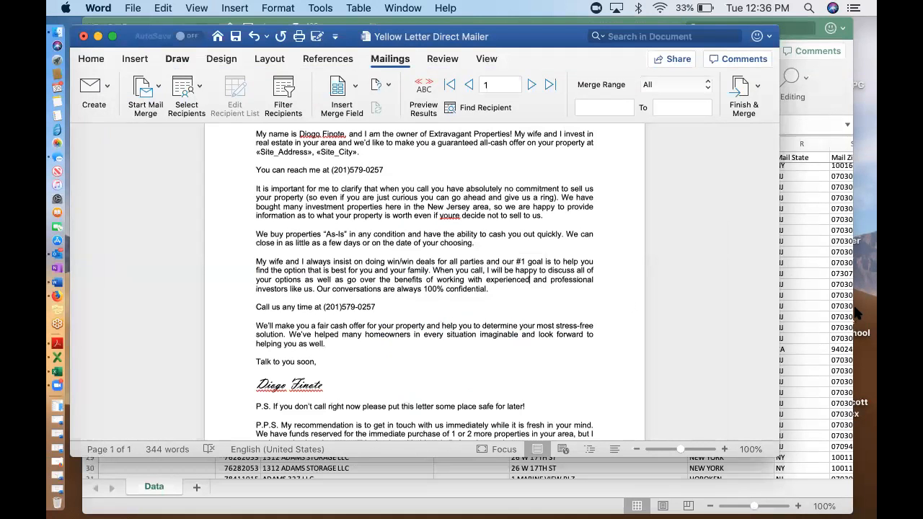
Switch to the Hoboken Vacant workbook in Excel and insert an empty column between Name and Phone.
click(803, 312)
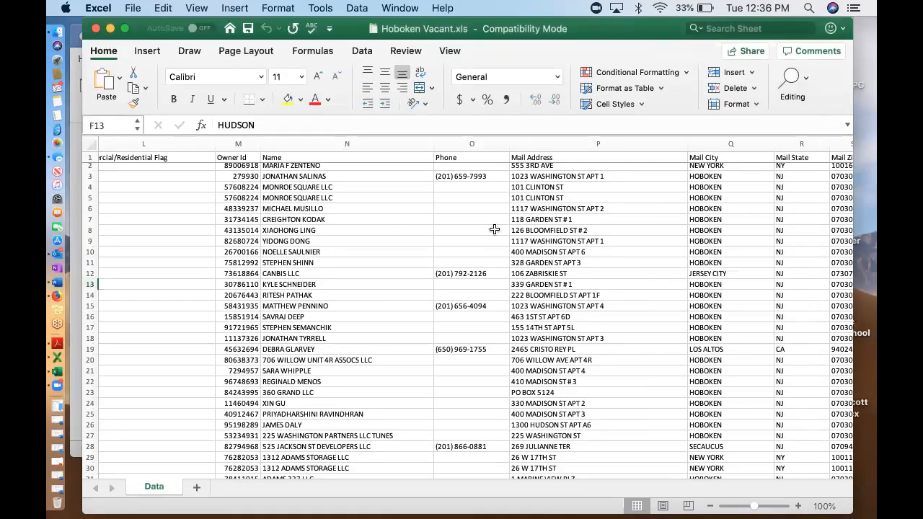
click(305, 177)
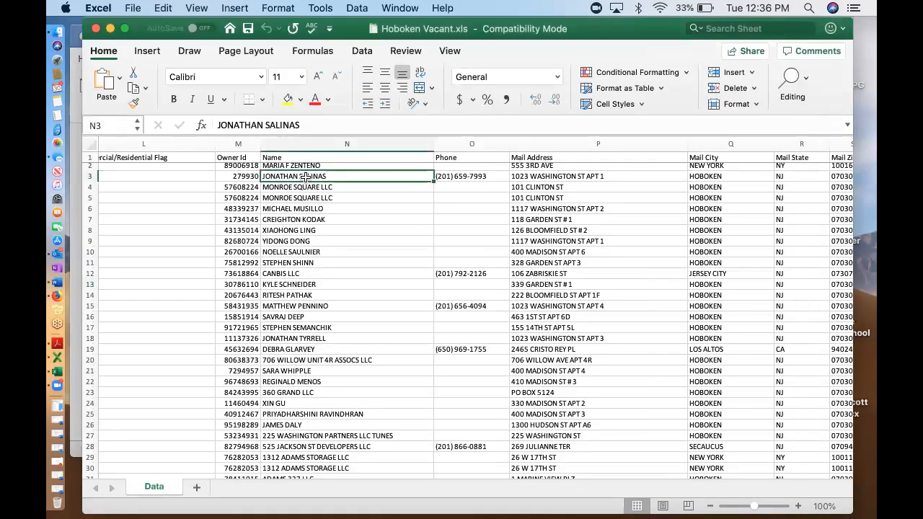
click(458, 142)
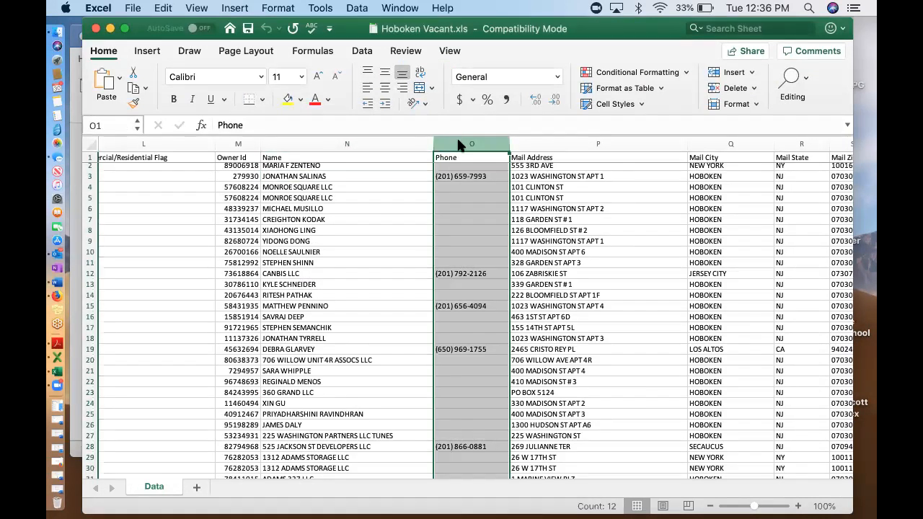
right_click(457, 144)
click(480, 215)
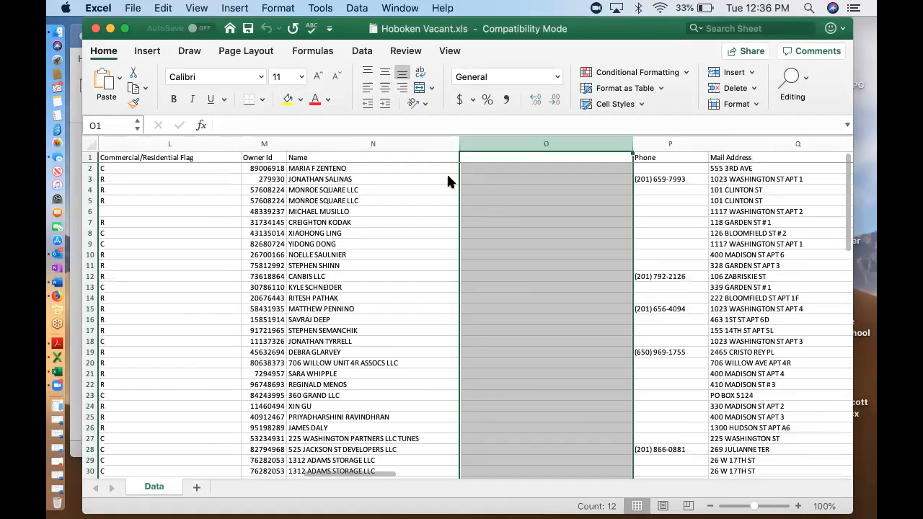
Enter the formula =PROPER(N2) in cell O2 to convert the first owner name to proper case.
click(481, 172)
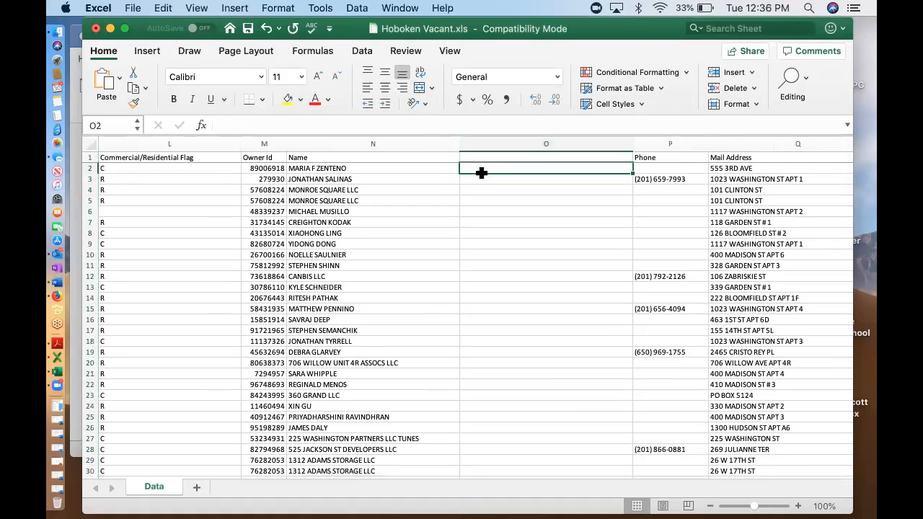
text(=proper)
double_click(497, 196)
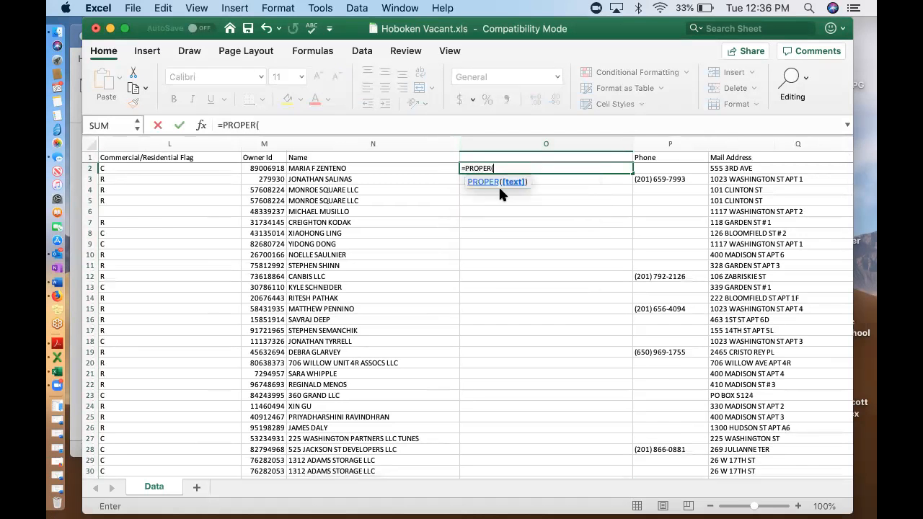
click(376, 170)
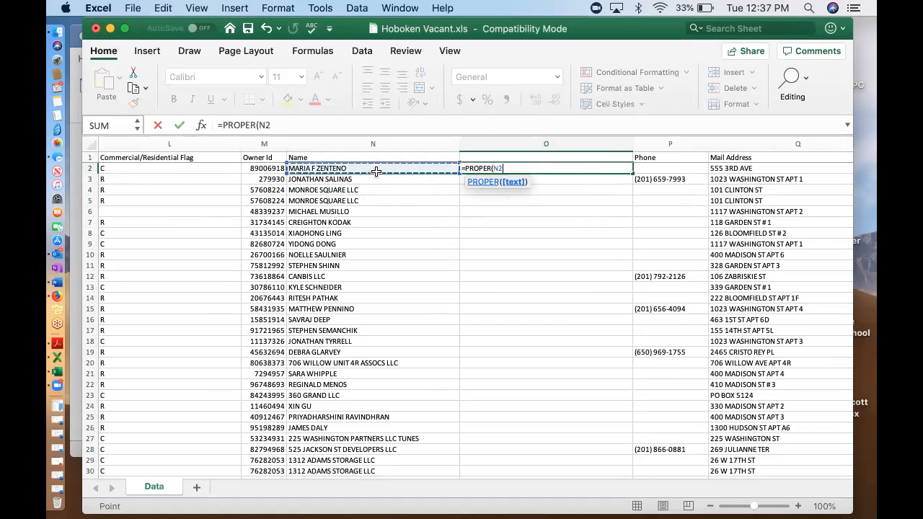
text())
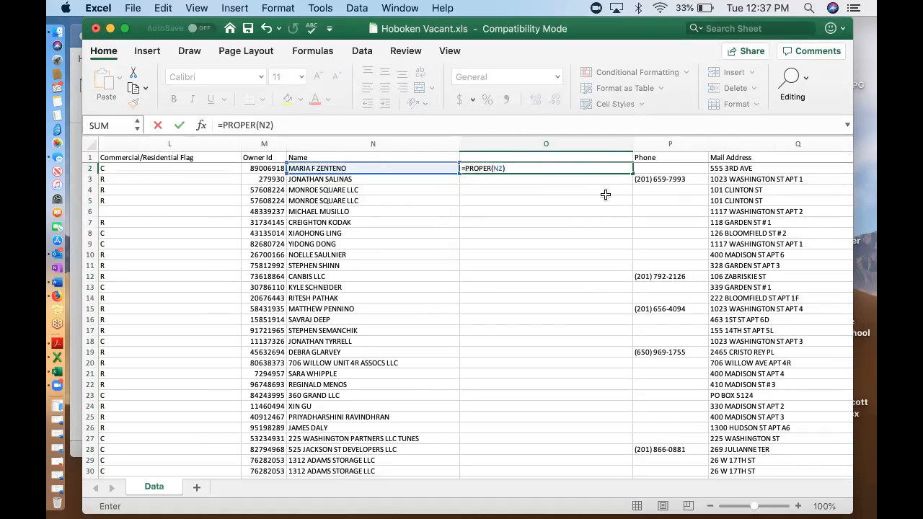
key(Return)
Fill the PROPER formula from O2 down to row 77, the last record in the list.
click(620, 169)
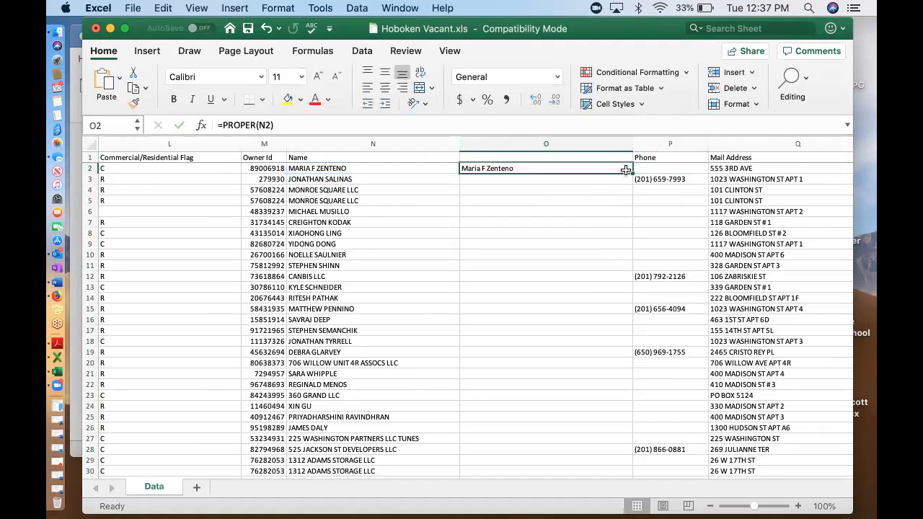
drag(630, 173, 608, 448)
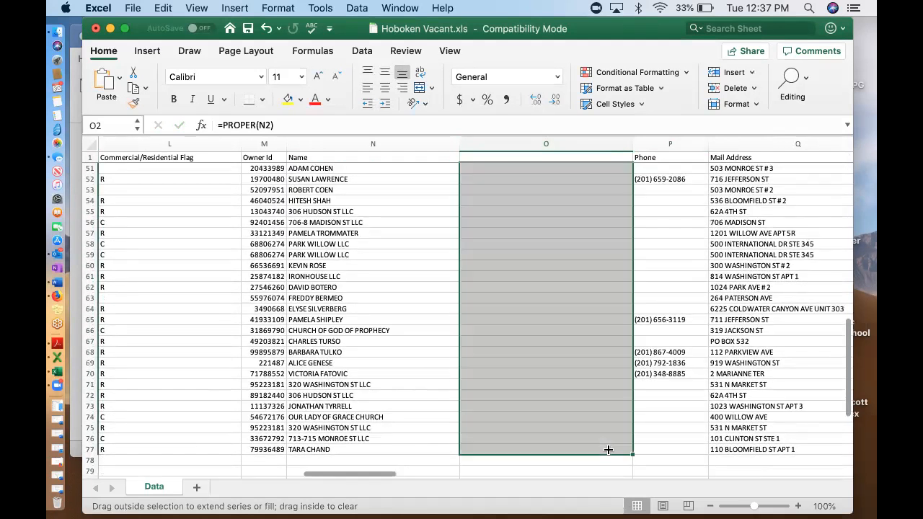
click(715, 331)
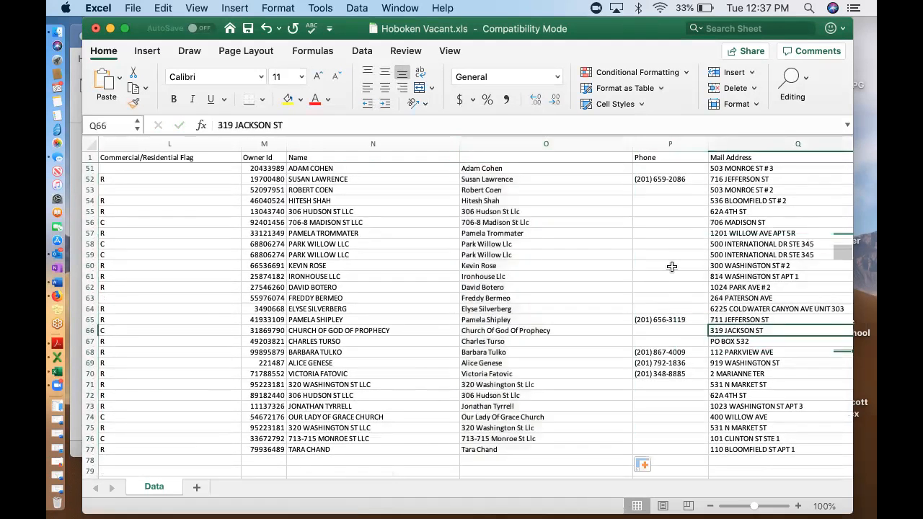
click(649, 140)
right_click(651, 143)
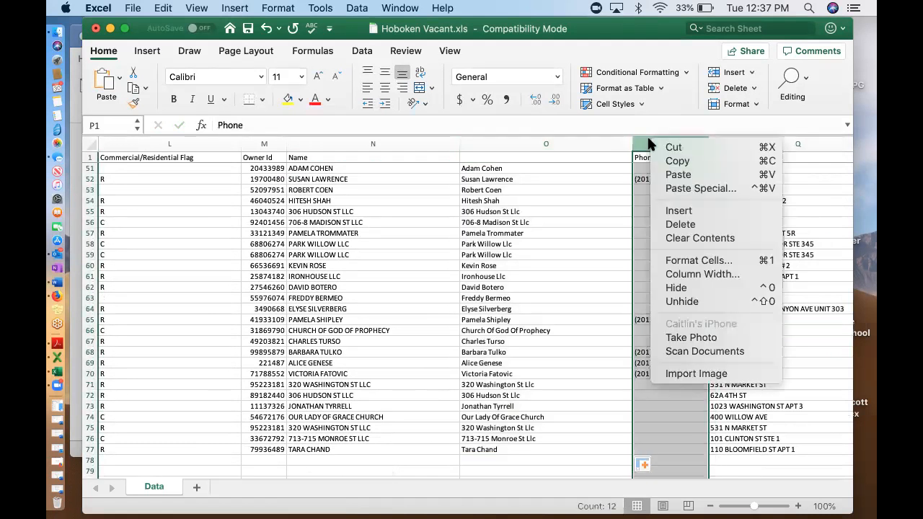
click(650, 143)
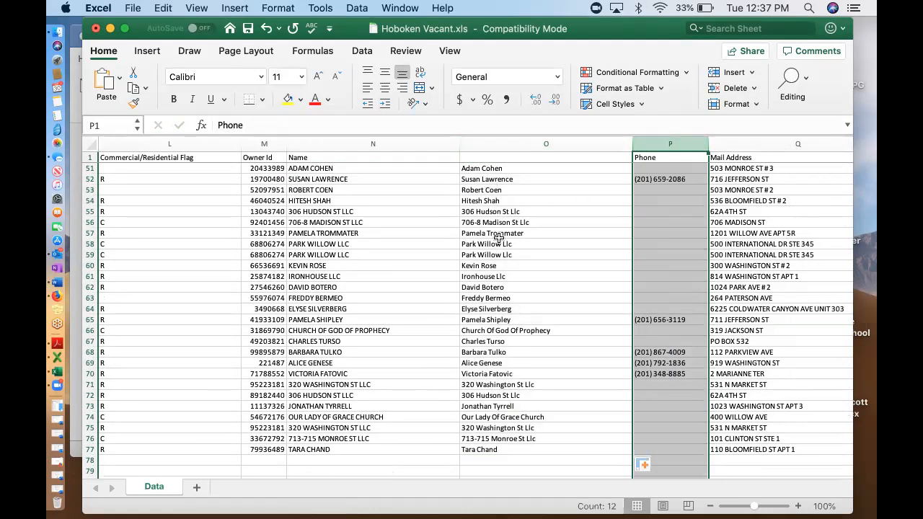
click(367, 142)
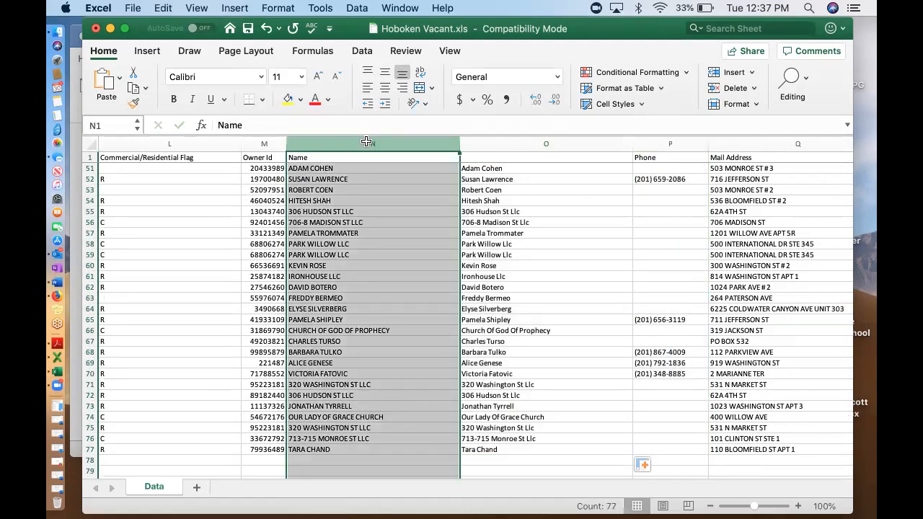
click(534, 231)
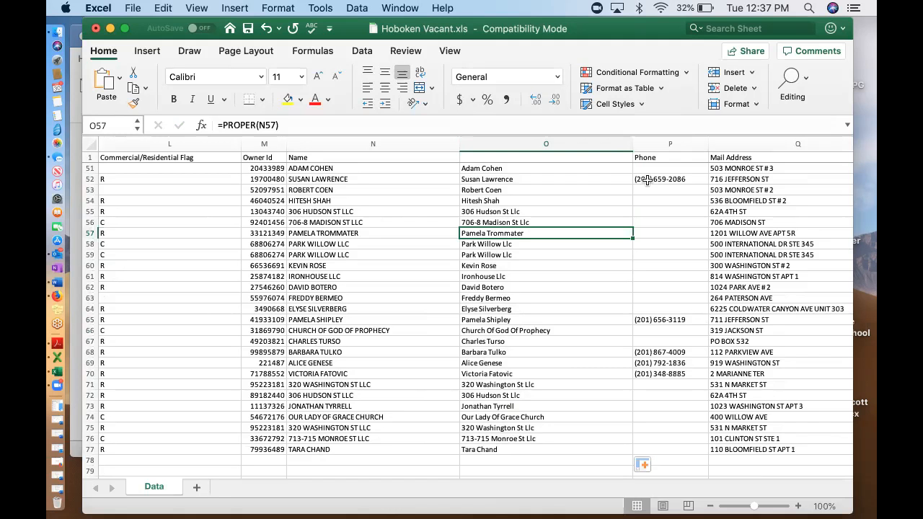
Insert another empty column between the proper-case names and the Phone column.
click(682, 142)
right_click(682, 142)
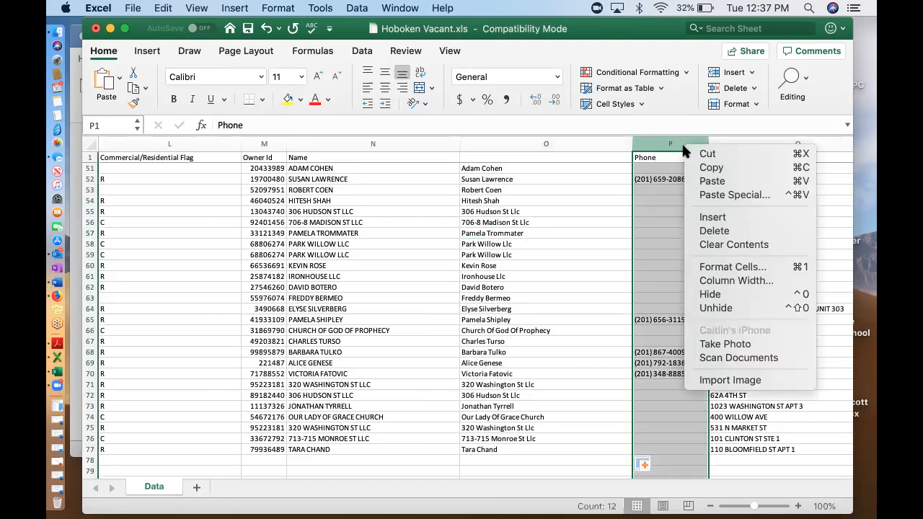
click(713, 218)
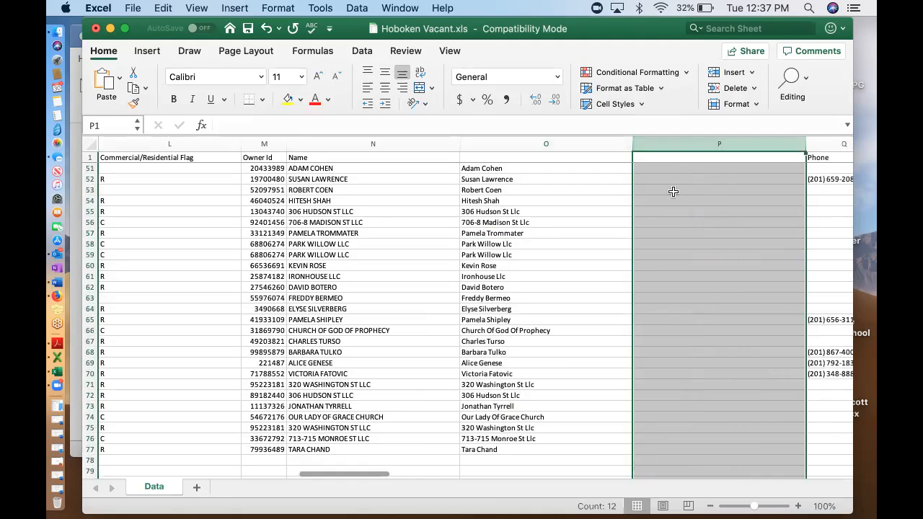
Copy the proper-case names in column O and paste them into column P as values only.
scroll(525, 217, up, 10)
click(573, 141)
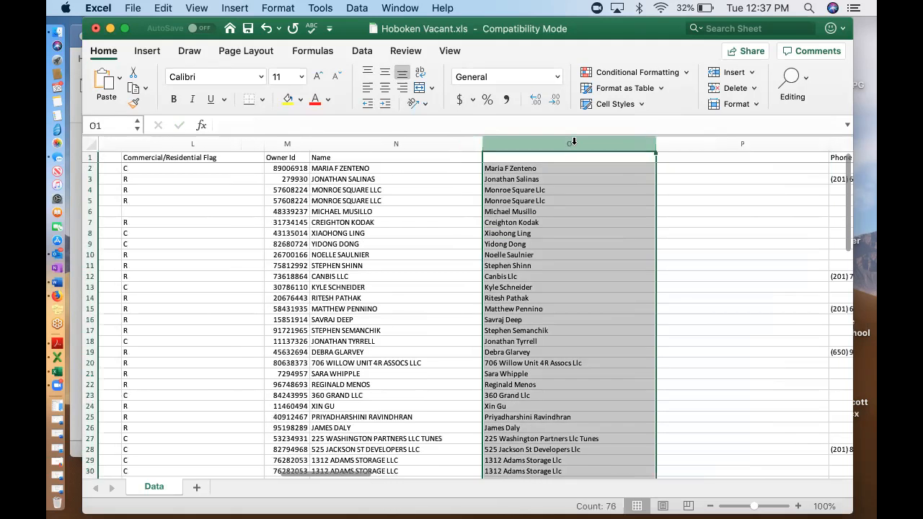
key(super+c)
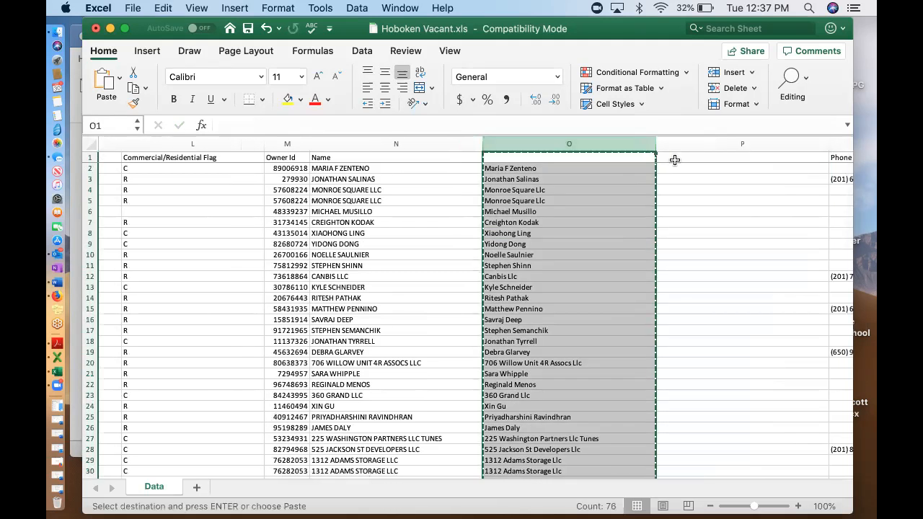
click(706, 146)
right_click(705, 150)
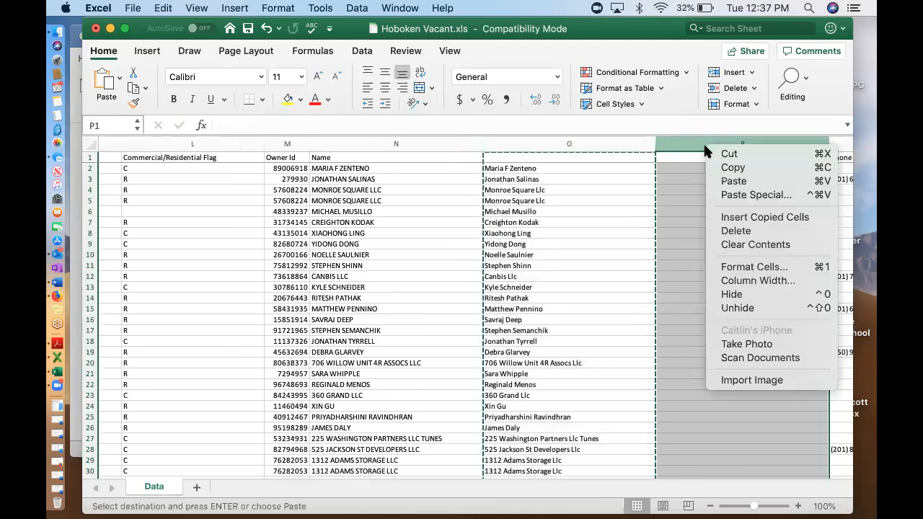
click(746, 195)
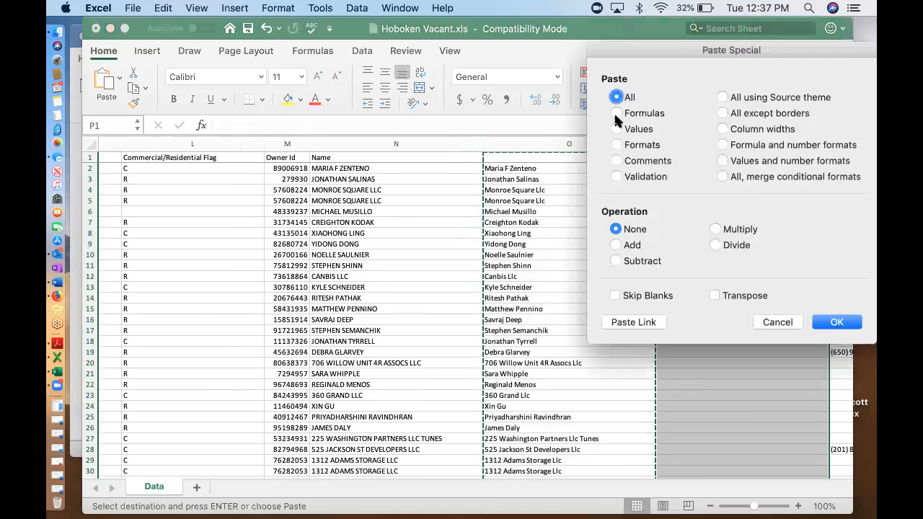
click(624, 128)
click(834, 322)
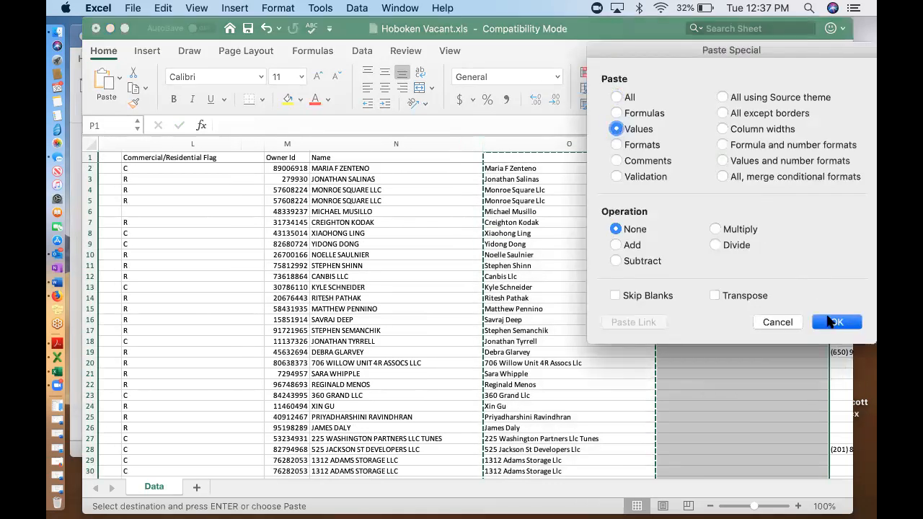
click(795, 288)
Clear the contents of the original Name column N and the formula column O.
click(600, 140)
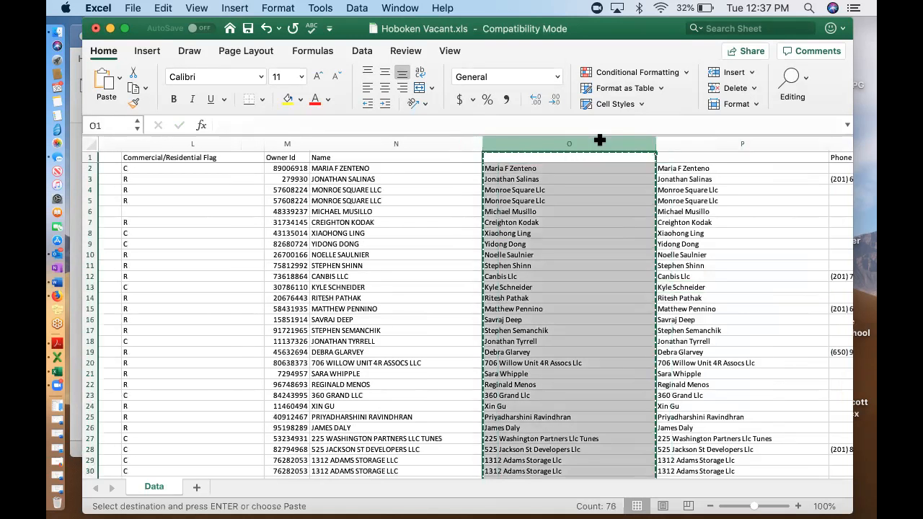
shift+click(453, 143)
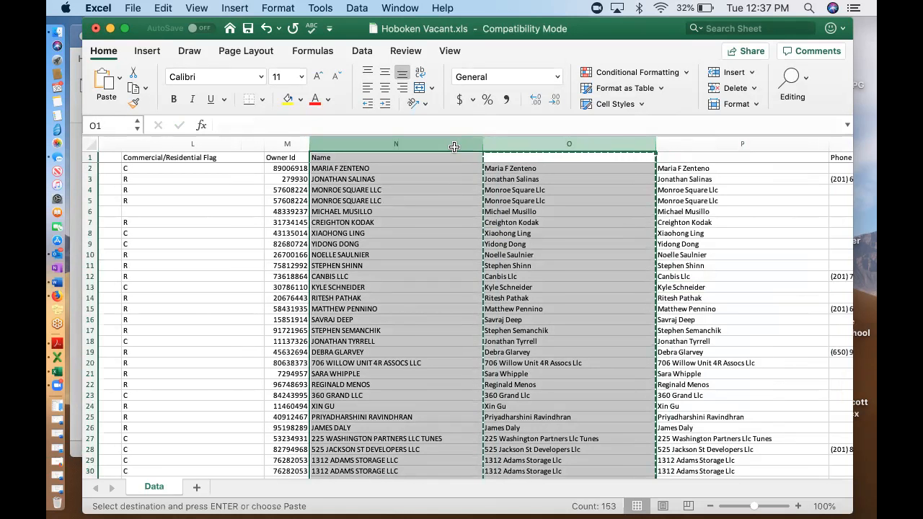
key(Delete)
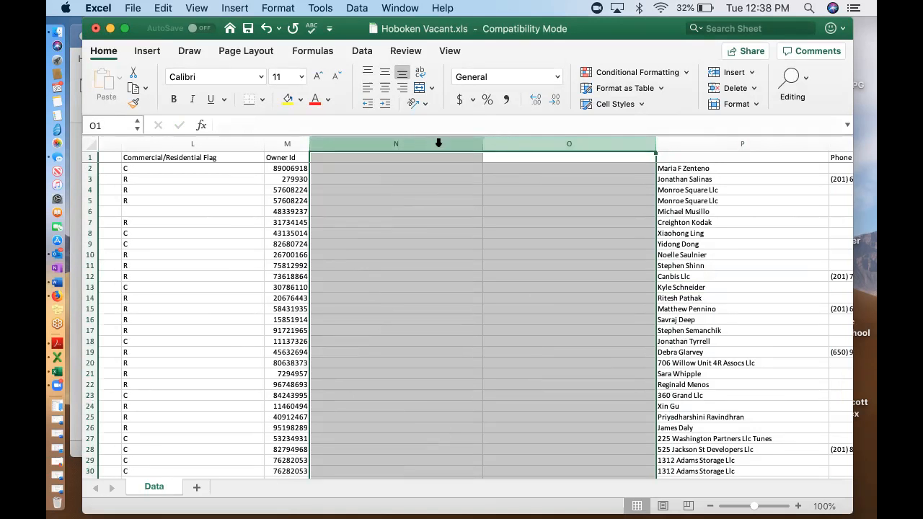
click(498, 188)
Delete the two empty columns N and O that precede the proper-case names.
drag(432, 143, 501, 140)
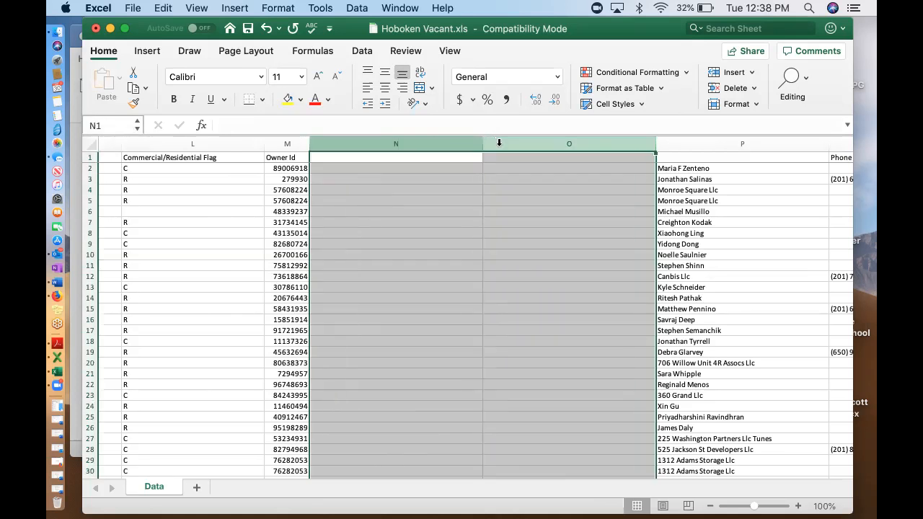
right_click(460, 140)
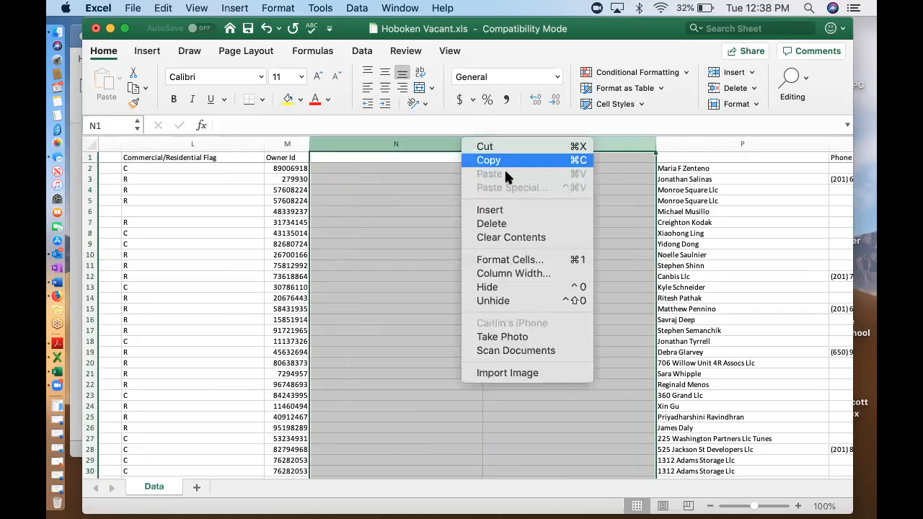
click(500, 221)
click(528, 233)
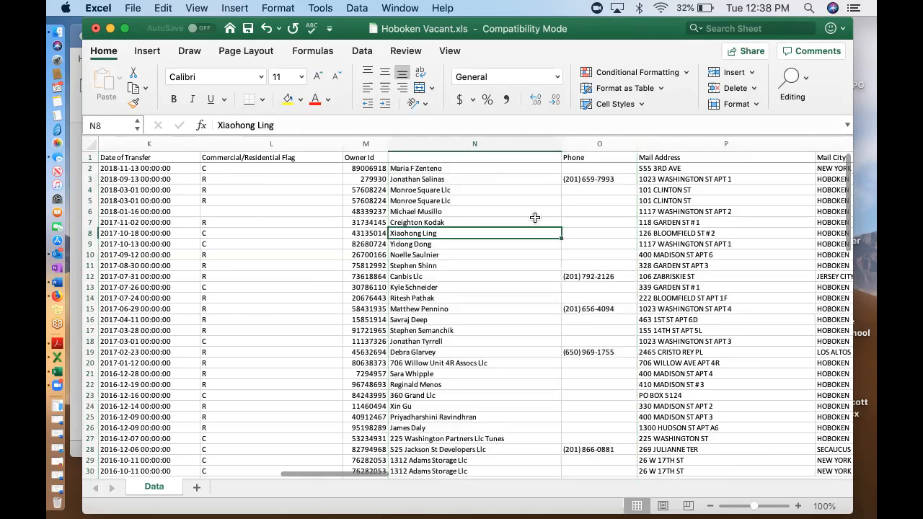
Enter the header "Name" in cell N1 above the proper-case names.
click(497, 157)
text(Name)
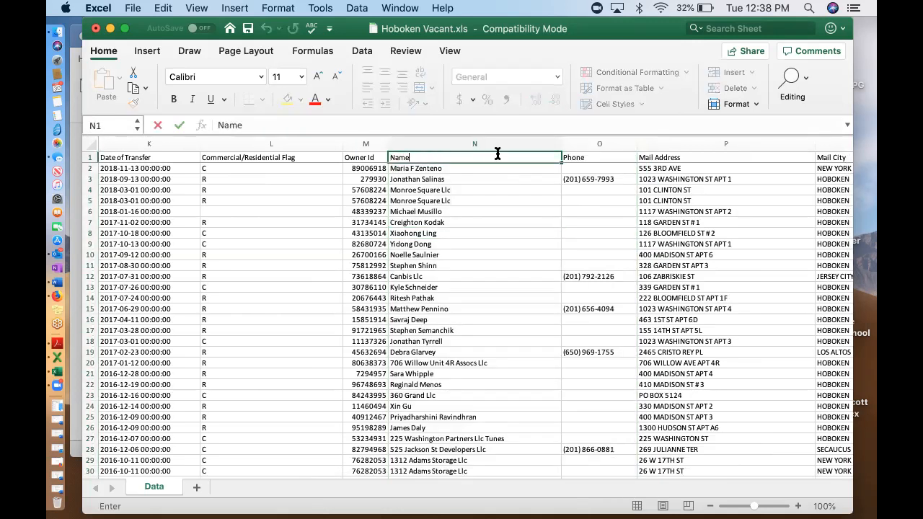
click(570, 193)
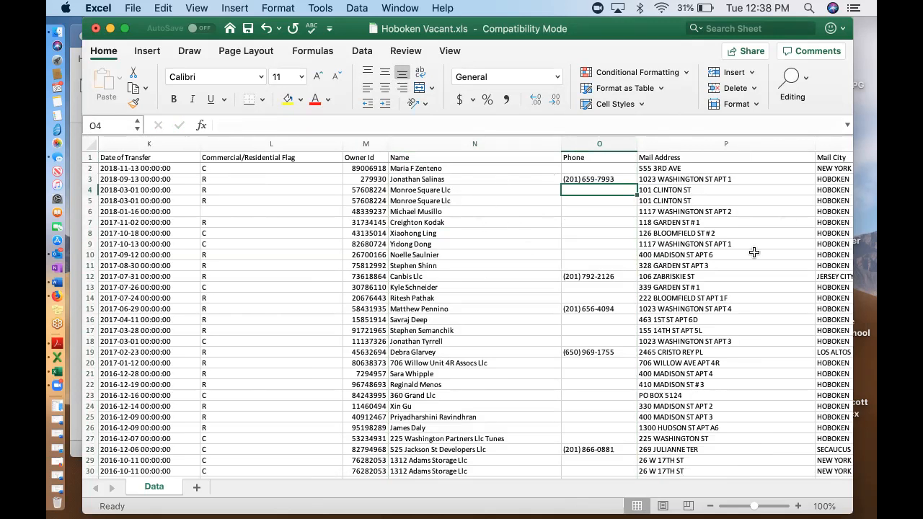
Turn on filtering for the whole header row 1 of the property list.
click(720, 266)
scroll(717, 264, right, 1)
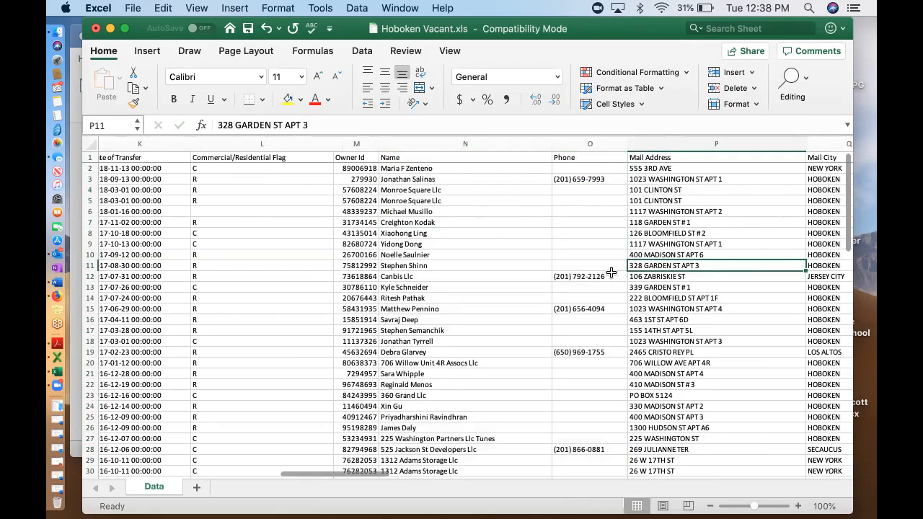
scroll(612, 273, left, 10)
click(500, 237)
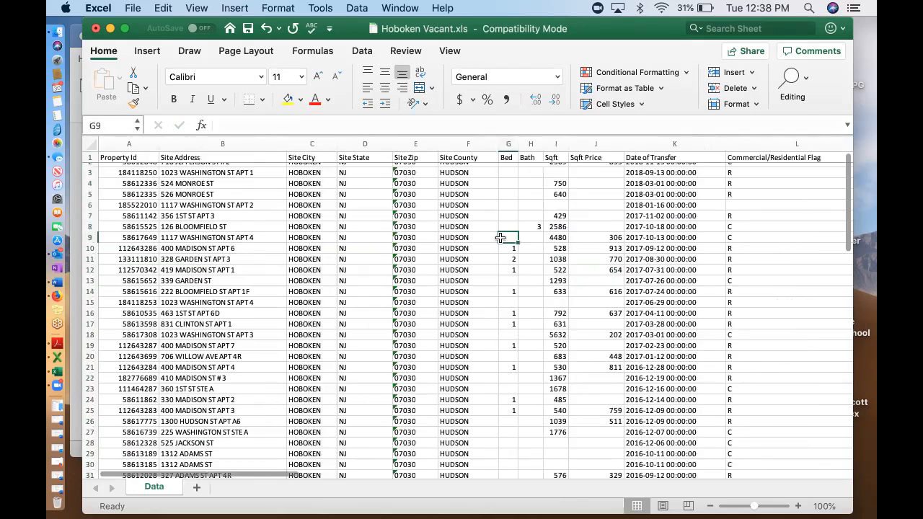
scroll(505, 241, up, 1)
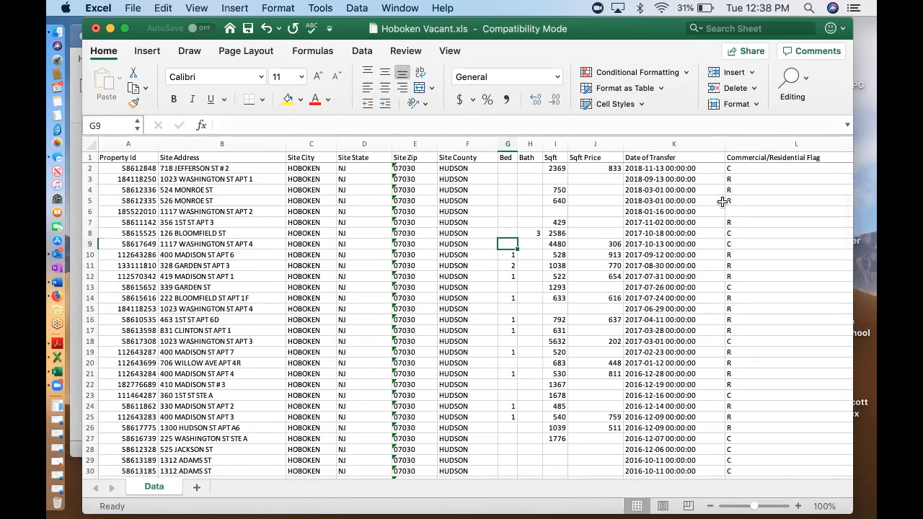
click(88, 157)
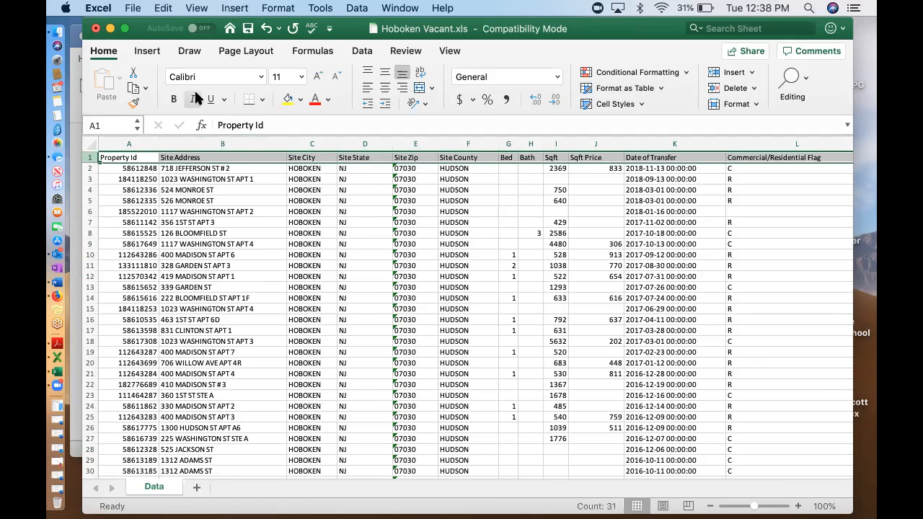
click(310, 52)
click(363, 50)
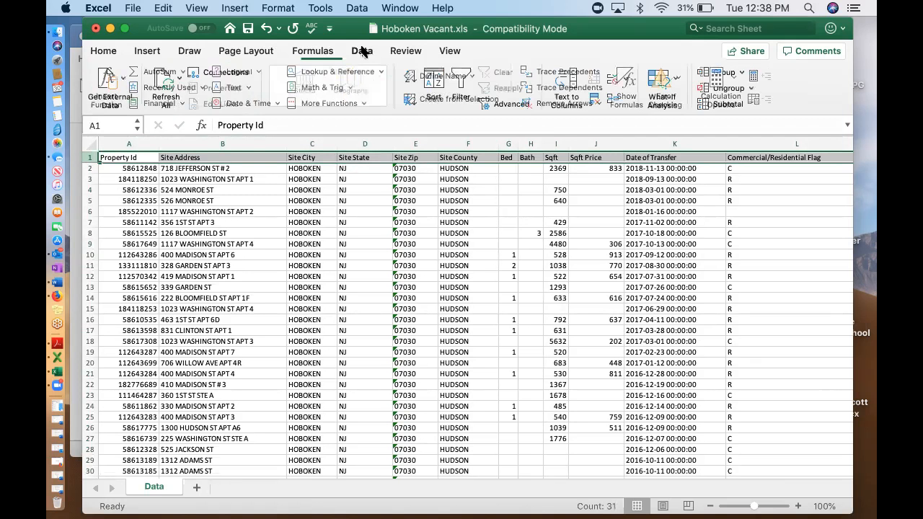
click(364, 52)
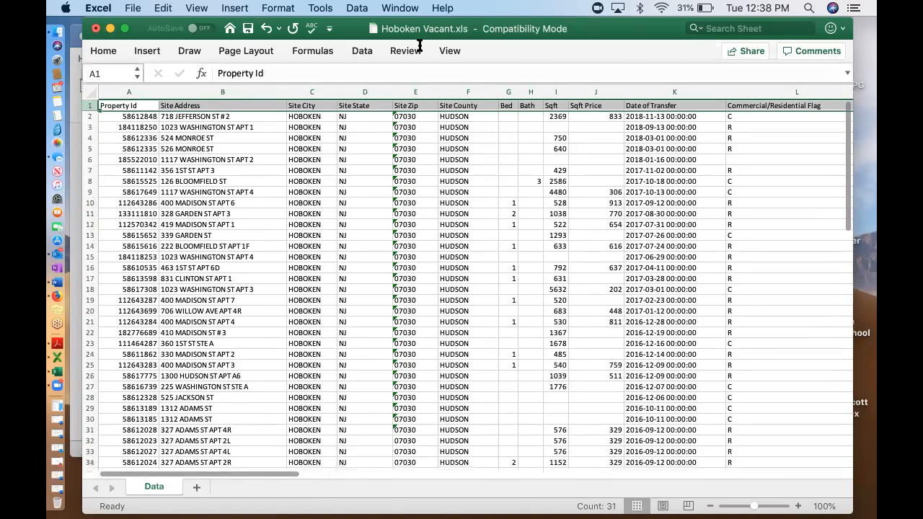
click(364, 55)
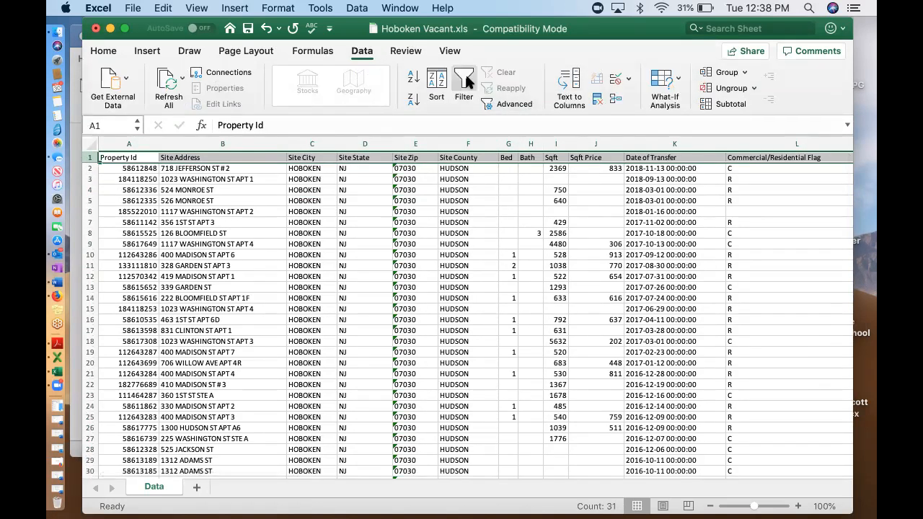
click(463, 85)
Filter the Mail County column to show only the HUDSON records.
scroll(470, 160, right, 15)
click(471, 190)
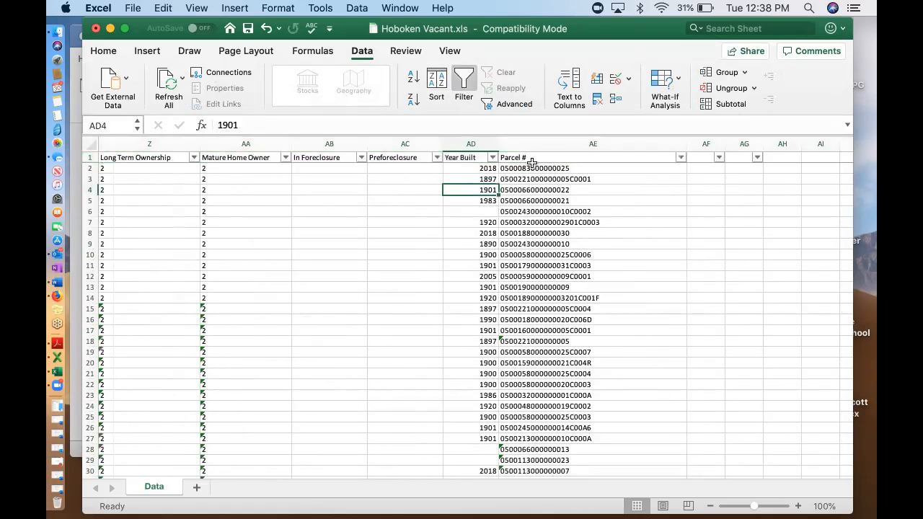
scroll(532, 162, left, 10)
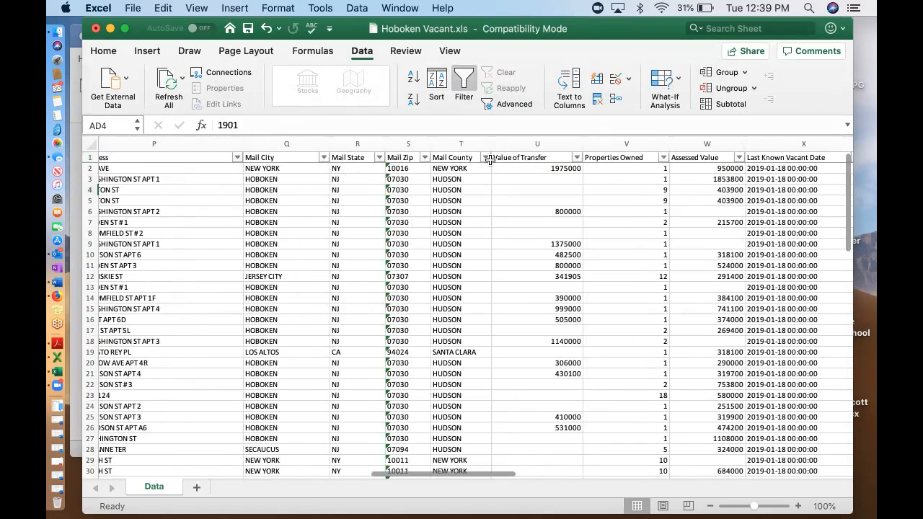
click(486, 157)
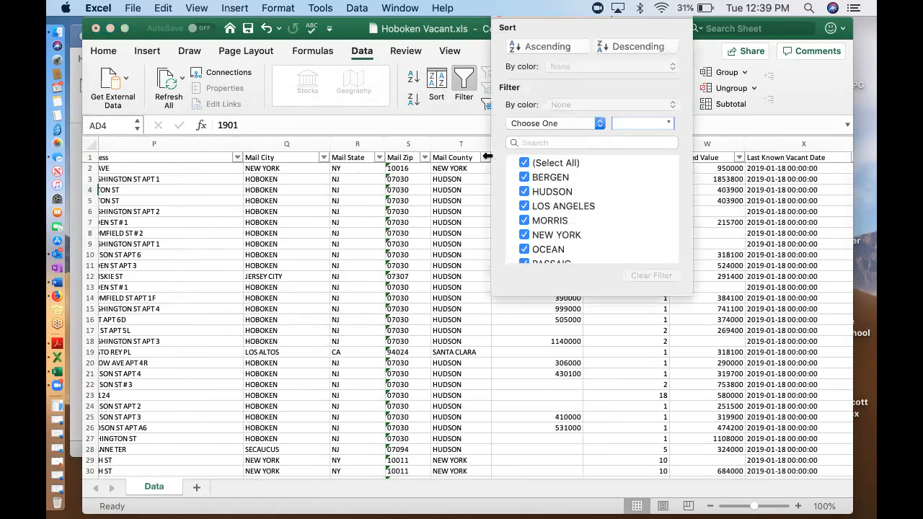
click(523, 163)
click(523, 190)
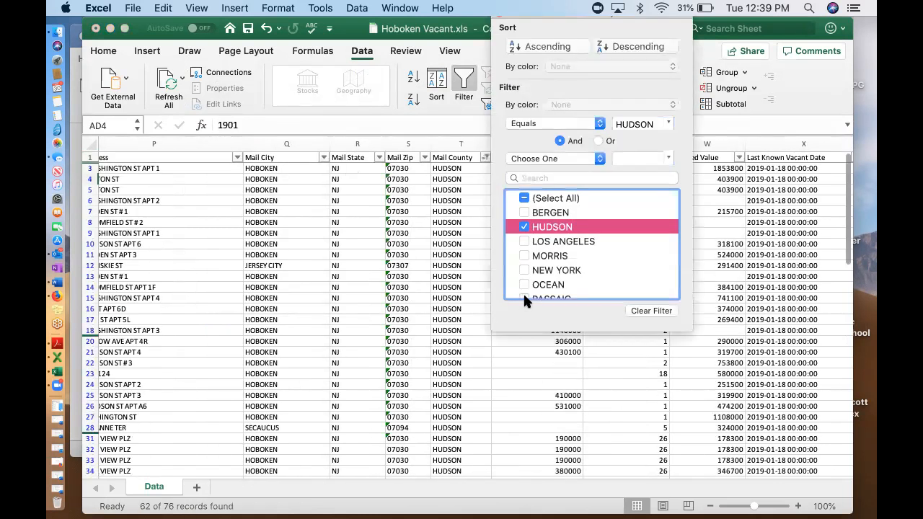
click(525, 297)
click(524, 296)
click(524, 220)
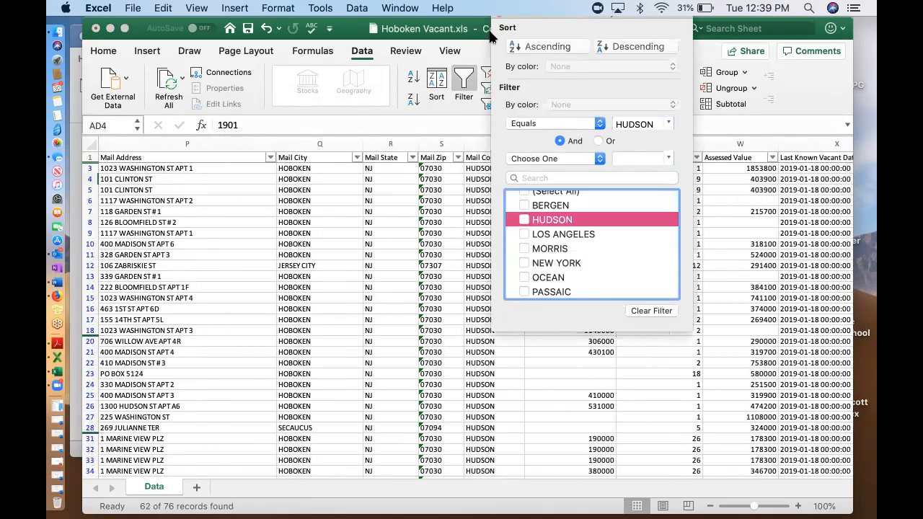
click(554, 384)
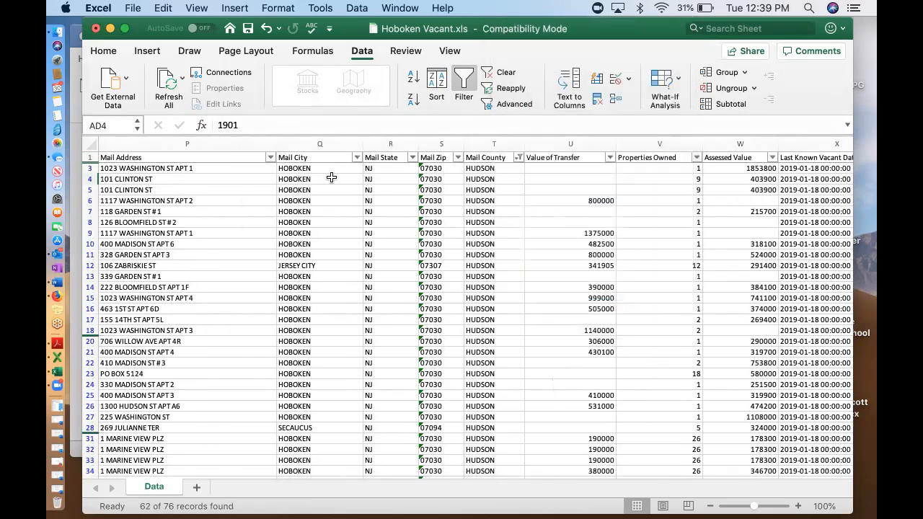
Search the Mail Address filter values for "LLC" and "Bank", clear the search and close the filter window without filtering.
click(270, 157)
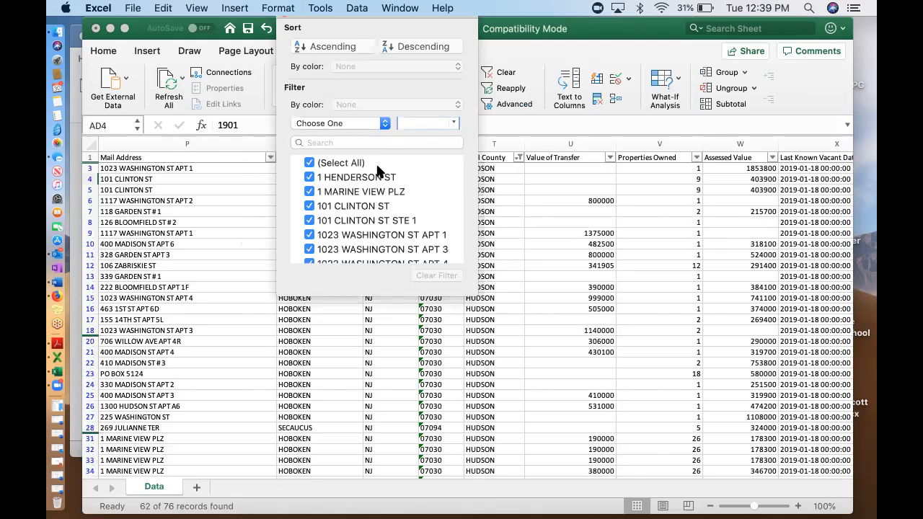
click(356, 142)
text(LLC)
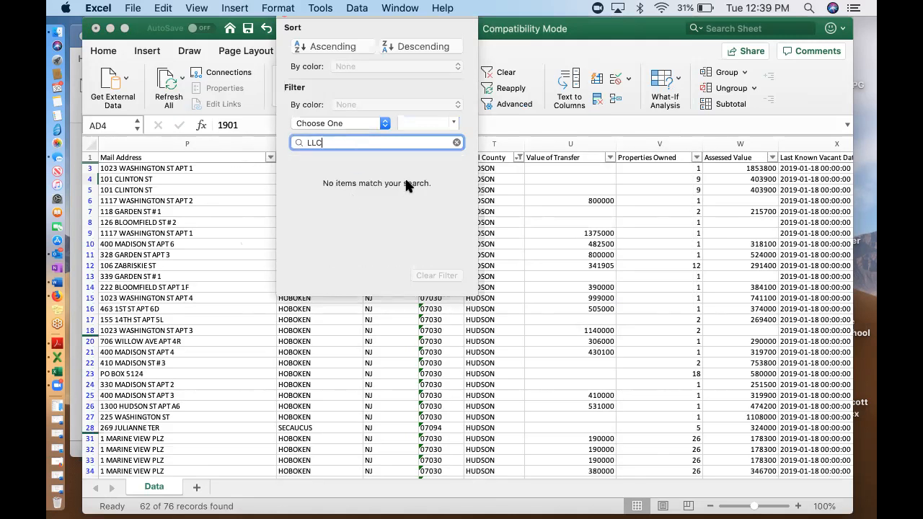
key(BackSpace)
key(BackSpace)
key(BackSpace)
text(Bank)
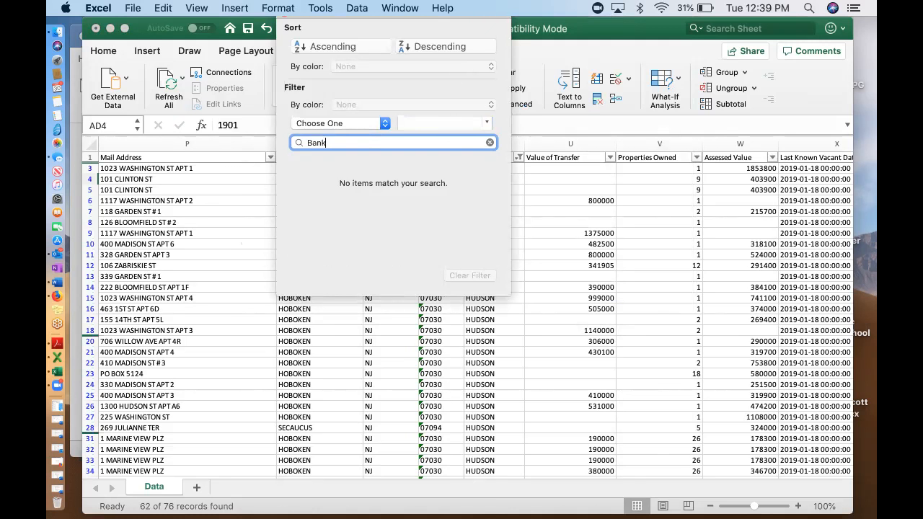
key(BackSpace)
key(BackSpace)
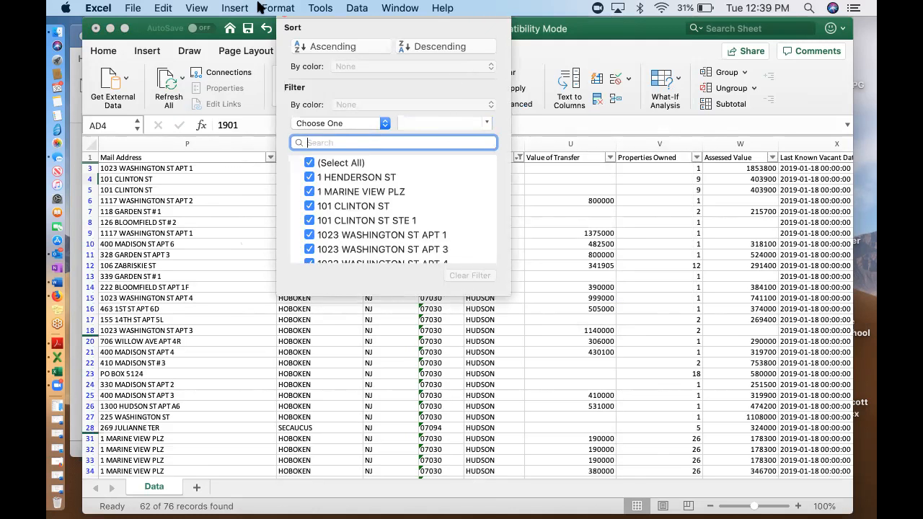
click(280, 9)
mouse_move(320, 8)
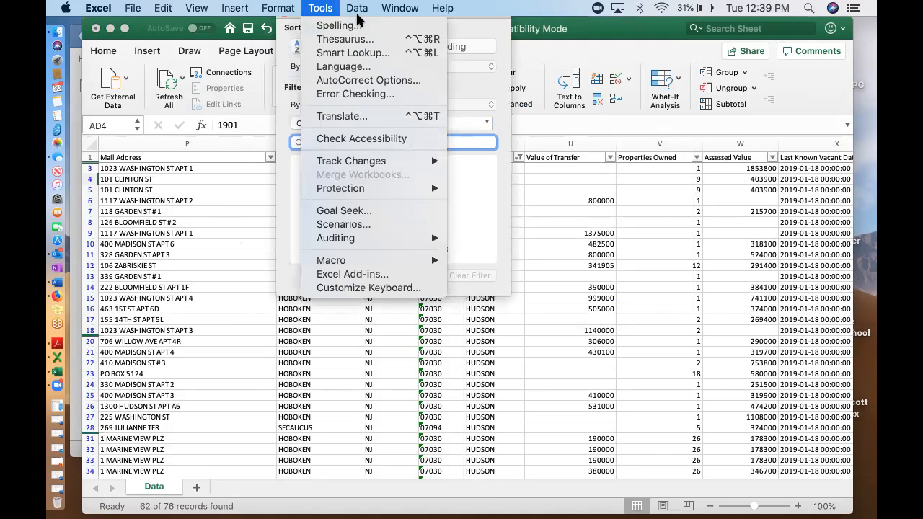
click(249, 269)
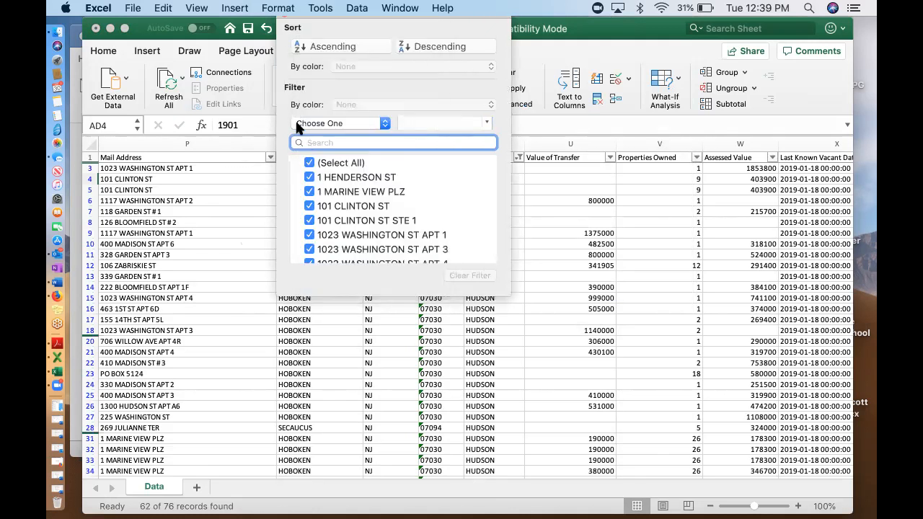
click(284, 12)
click(184, 201)
drag(307, 14, 305, 45)
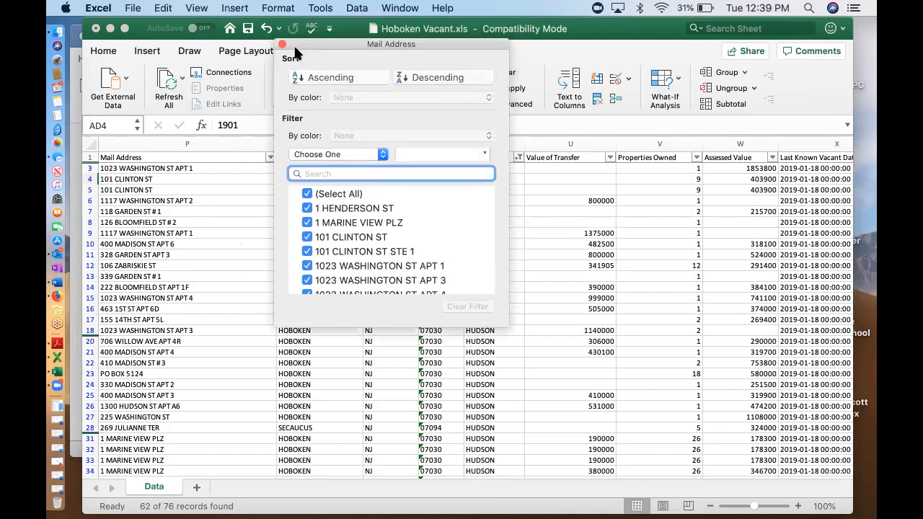
click(281, 45)
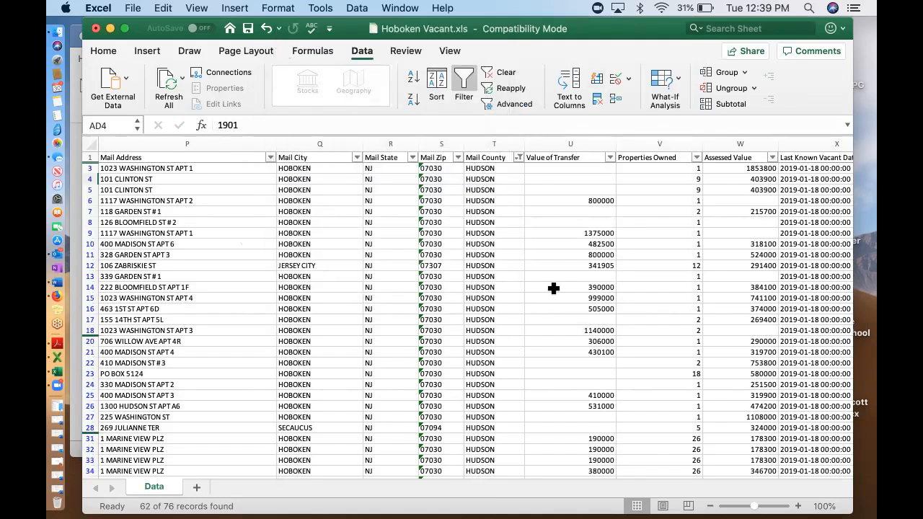
Group columns X through AE, from Last Known Vacant Date to Parcel #.
scroll(553, 288, right, 2)
scroll(554, 289, down, 1)
scroll(553, 288, right, 10)
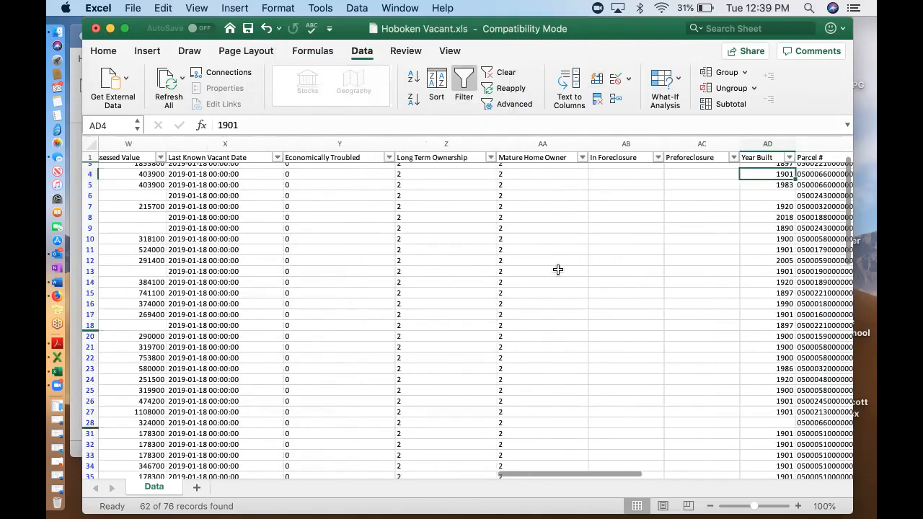
scroll(556, 270, up, 1)
scroll(559, 270, right, 6)
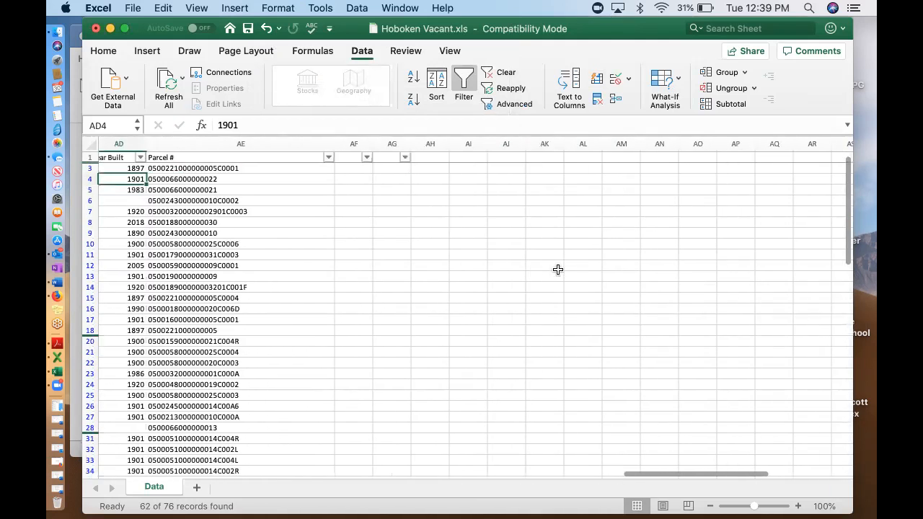
scroll(441, 230, left, 10)
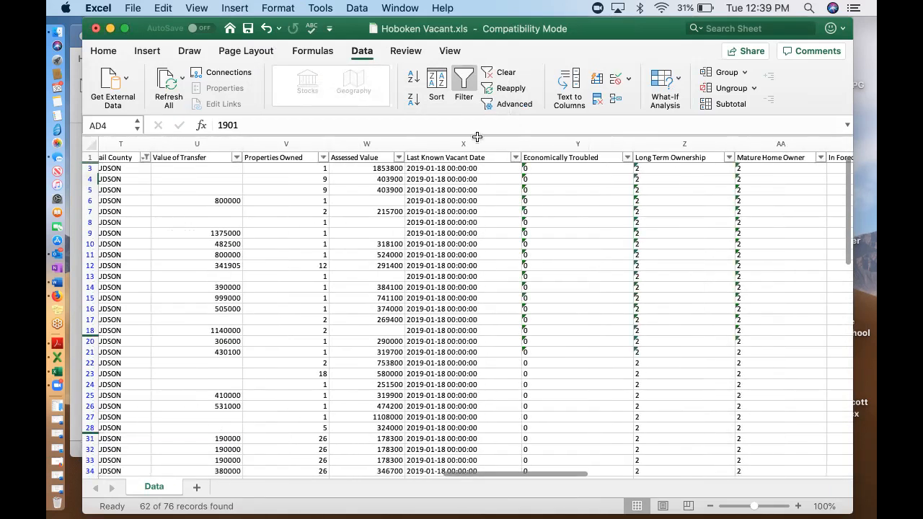
scroll(543, 173, left, 2)
click(426, 145)
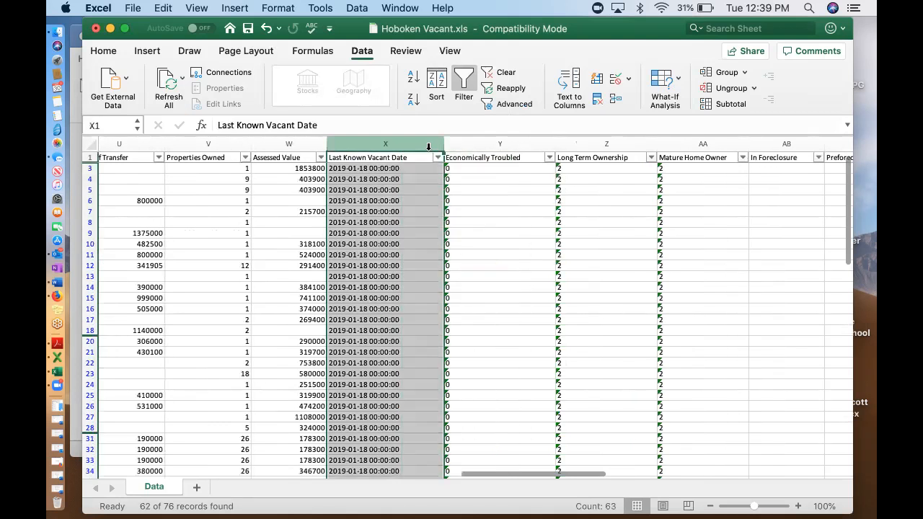
scroll(474, 189, right, 3)
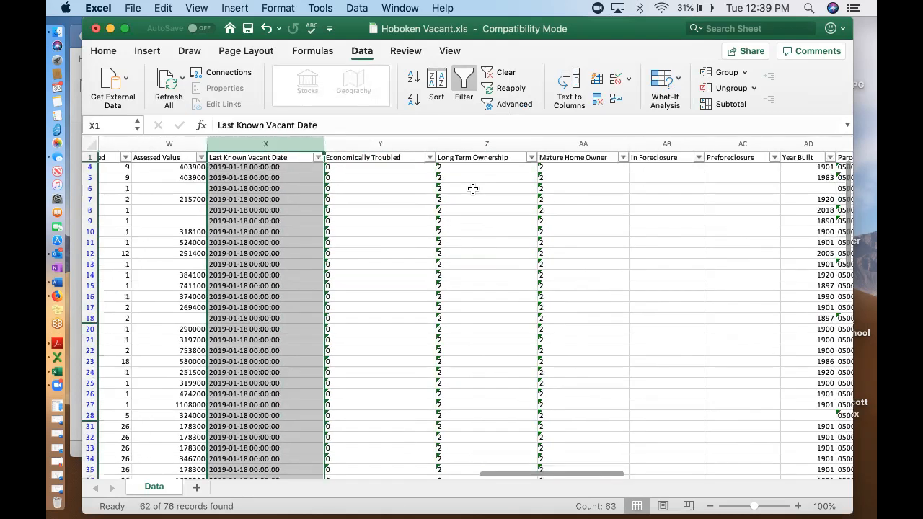
shift+click(768, 142)
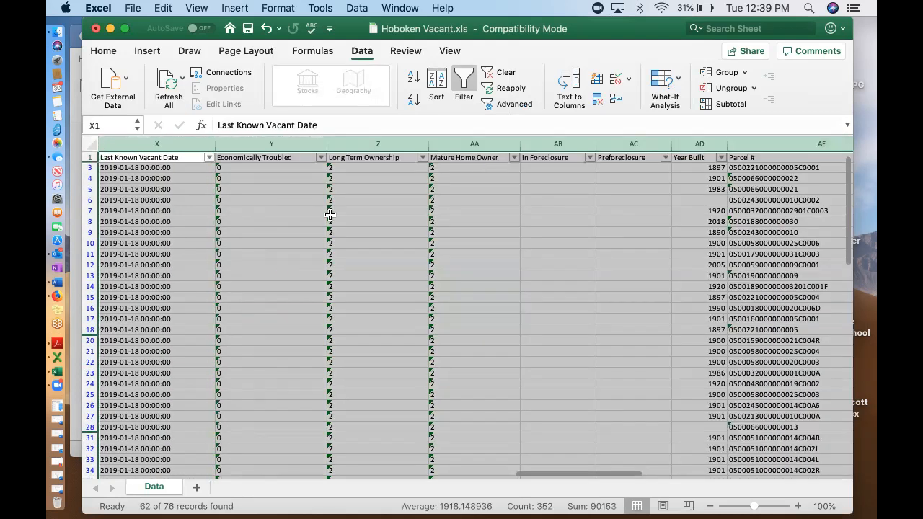
click(723, 75)
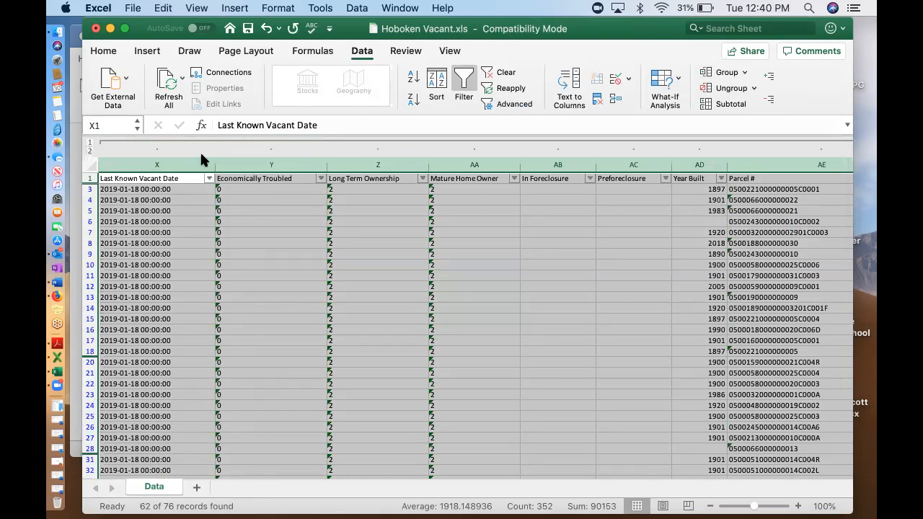
Collapse the group of columns X through AE to hide them.
click(234, 309)
scroll(354, 274, right, 5)
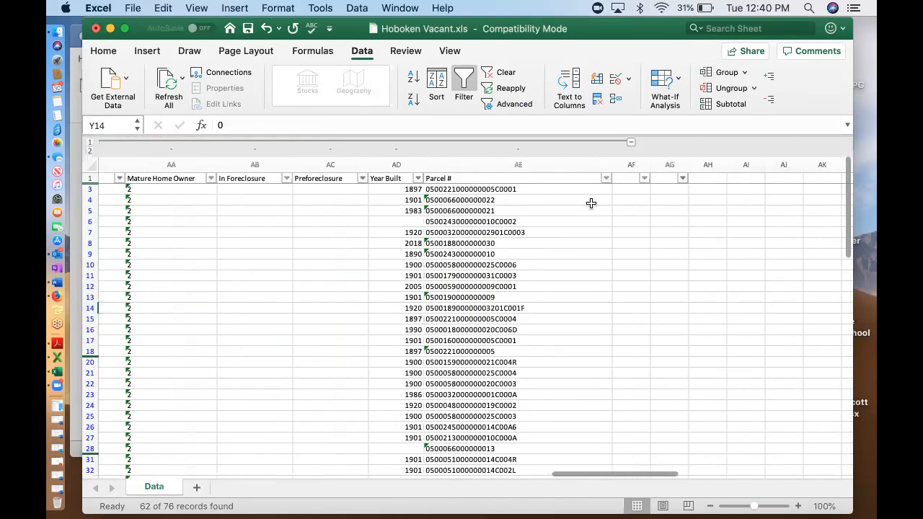
click(632, 142)
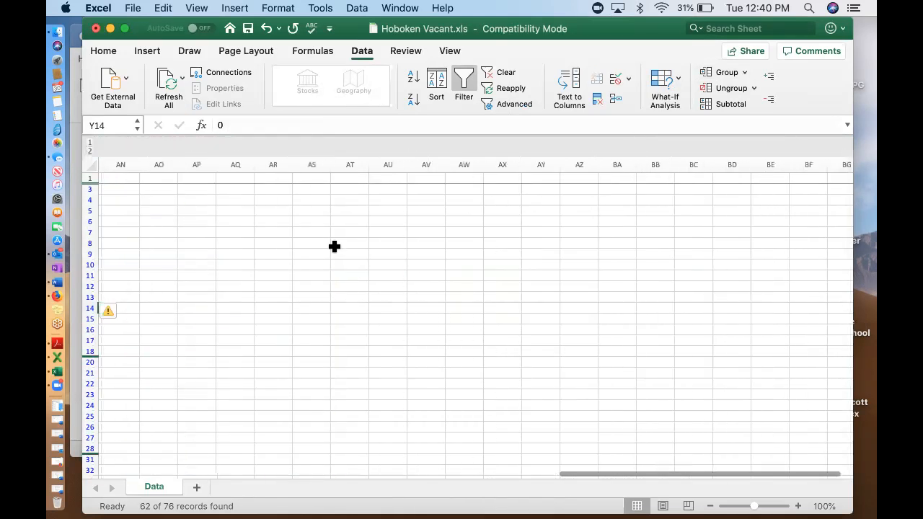
Expand the collapsed column group and ungroup columns X through AE, from Last Known Vacant Date to Parcel #.
scroll(413, 288, left, 10)
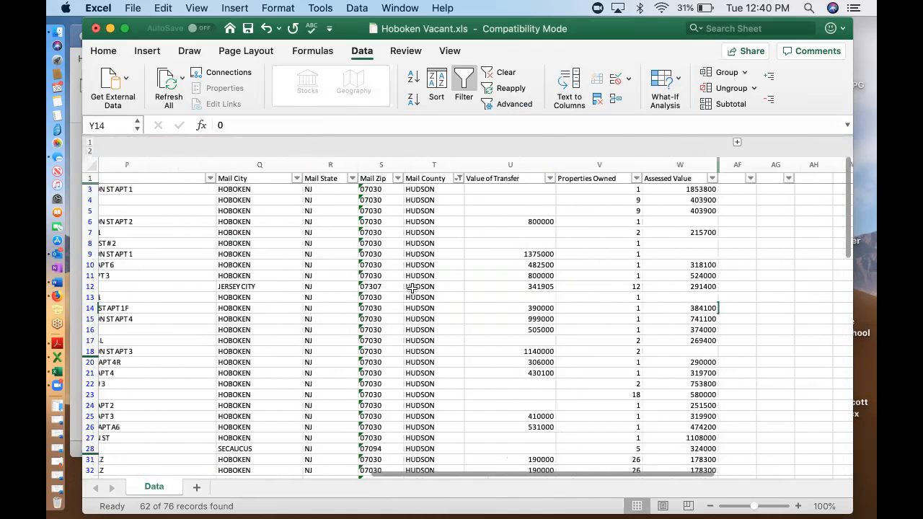
scroll(661, 238, right, 3)
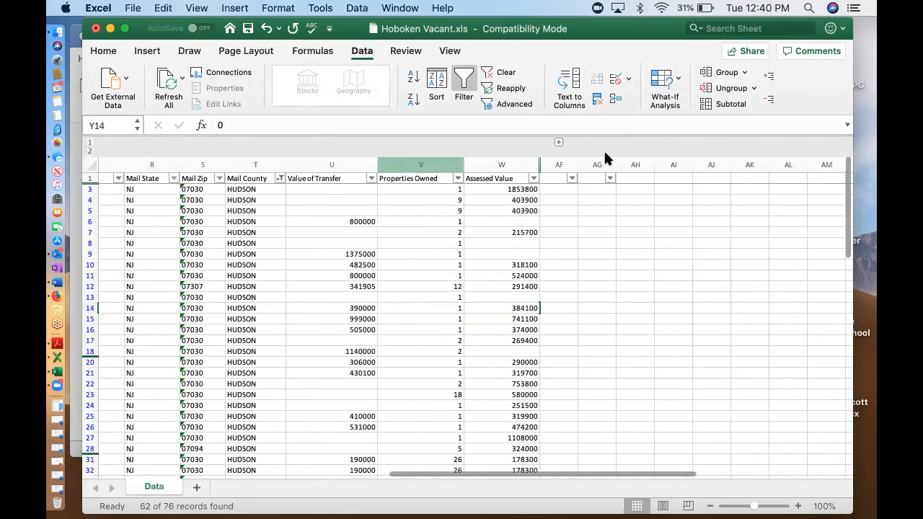
click(559, 144)
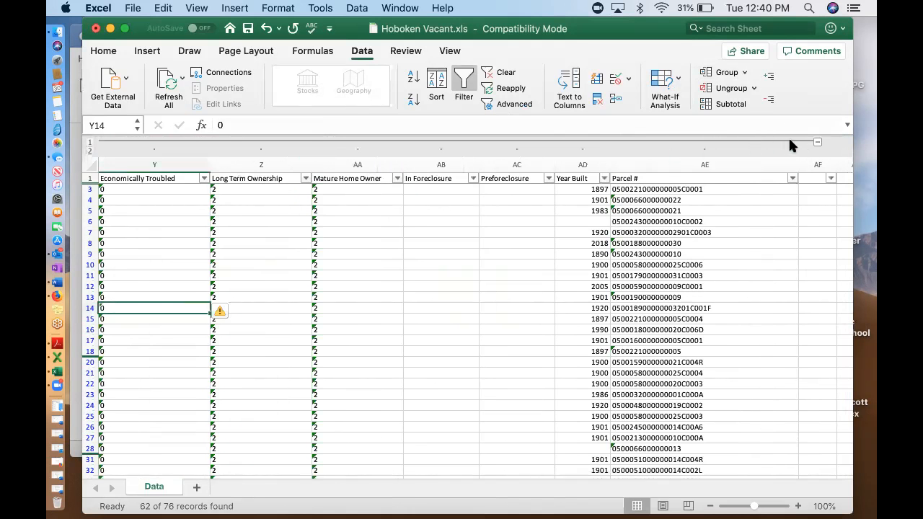
click(762, 164)
drag(762, 165, 264, 164)
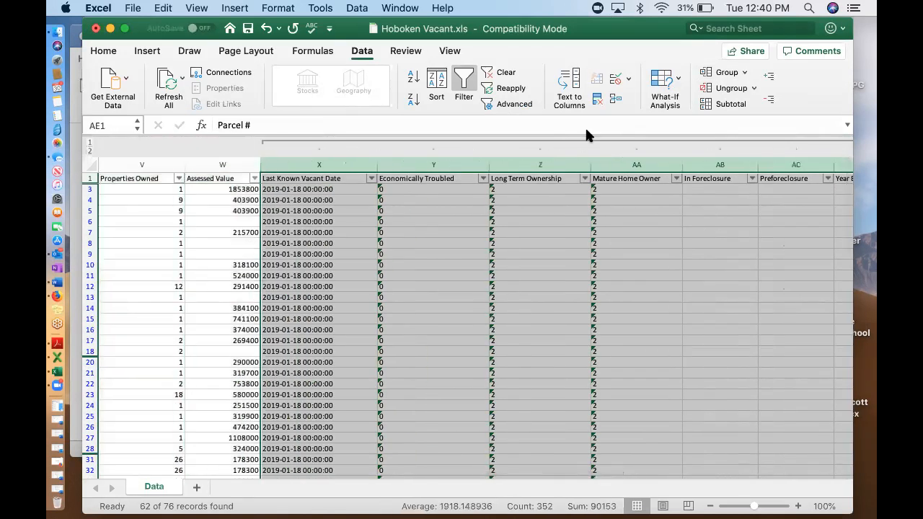
click(711, 88)
click(462, 237)
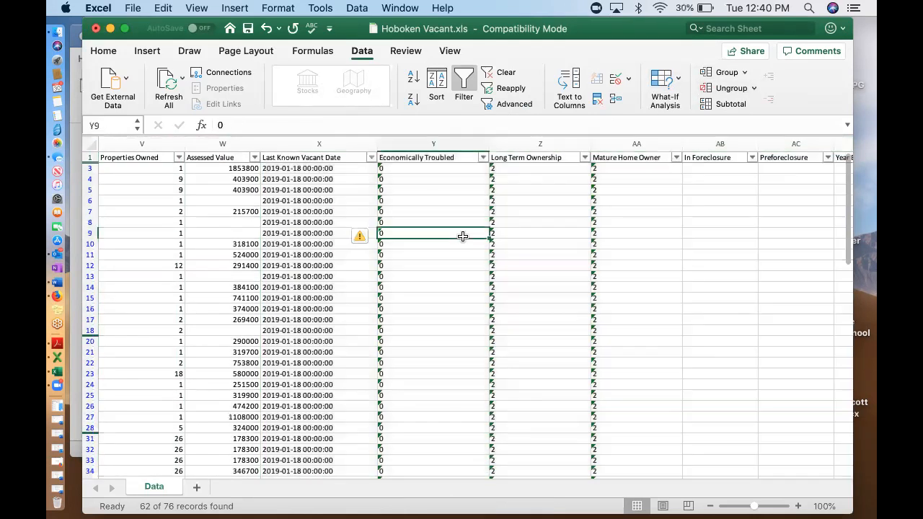
Create a copy of the Data sheet in a new workbook.
scroll(505, 296, left, 10)
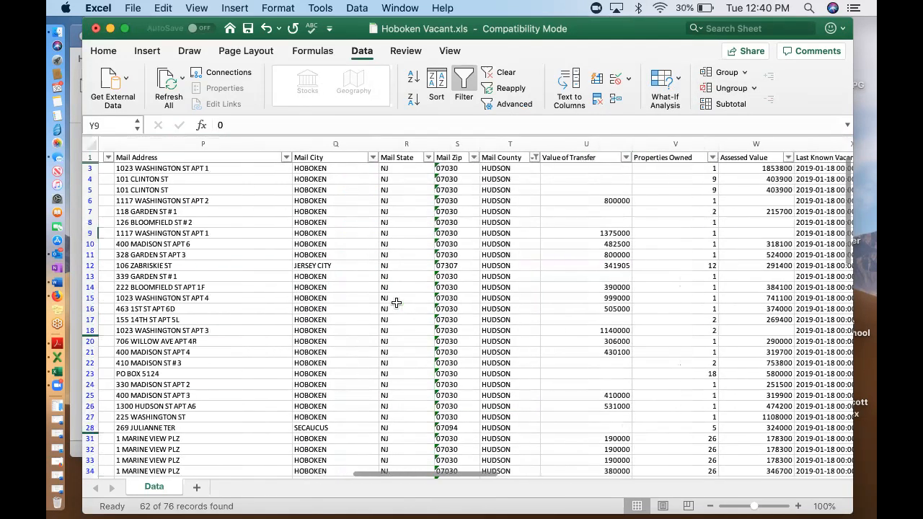
scroll(396, 303, left, 2)
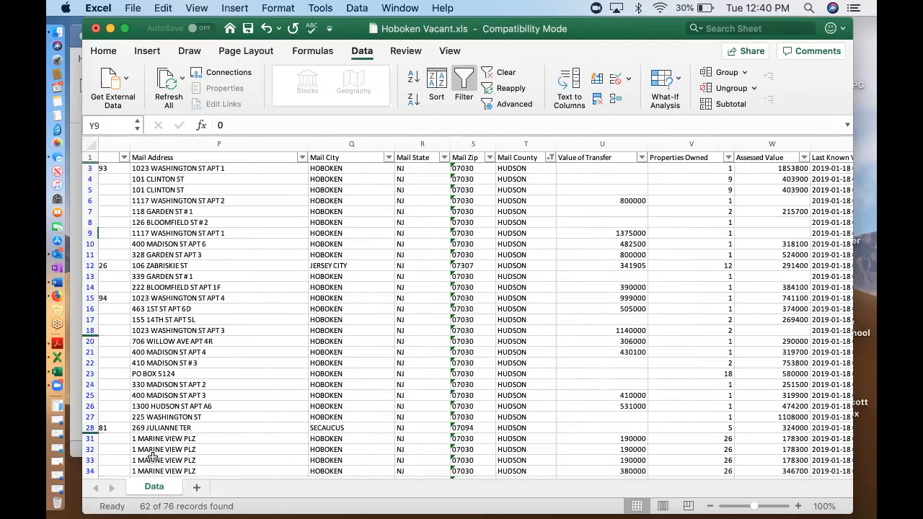
right_click(147, 490)
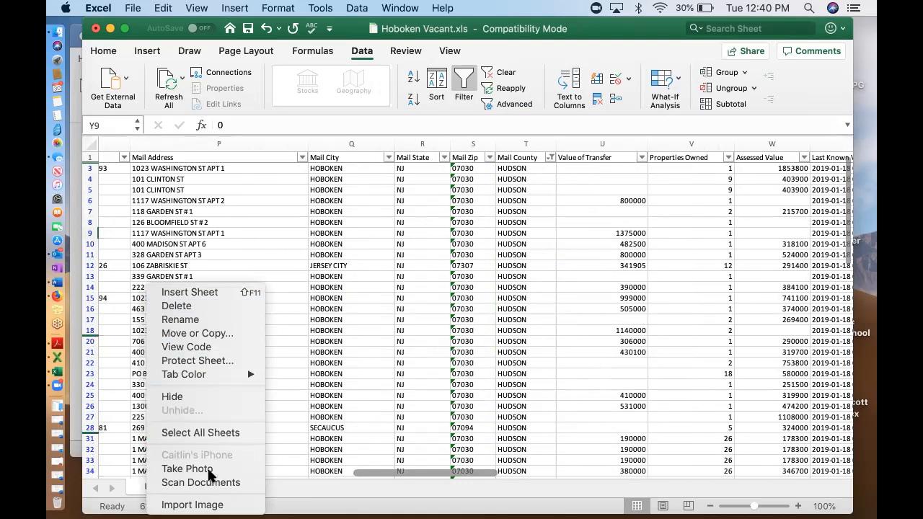
click(212, 334)
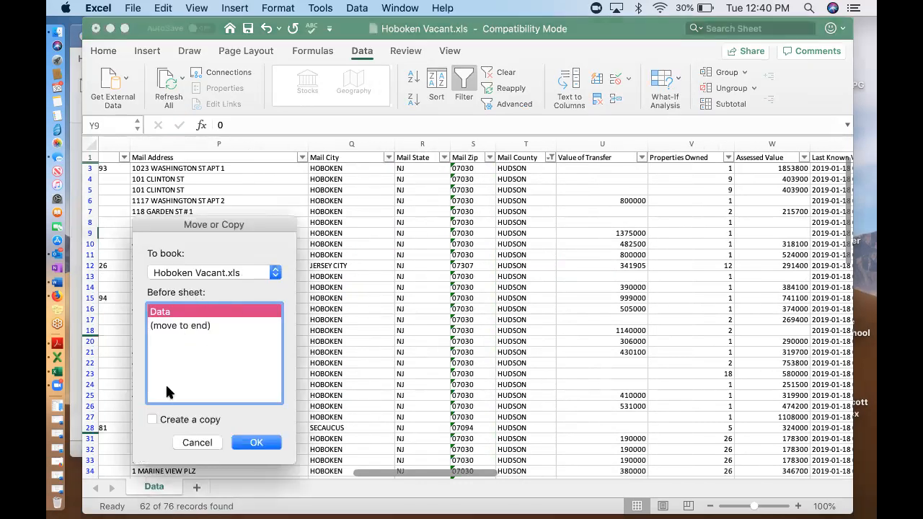
click(152, 419)
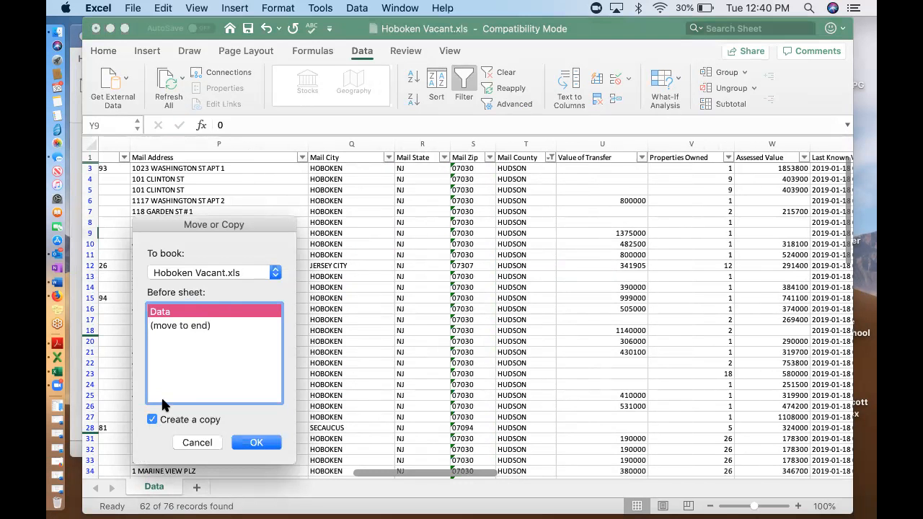
click(222, 272)
click(209, 257)
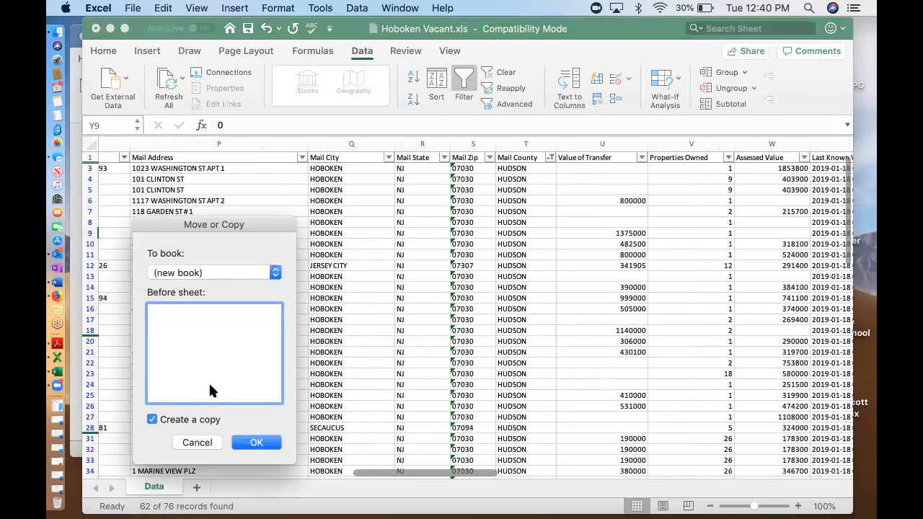
click(261, 445)
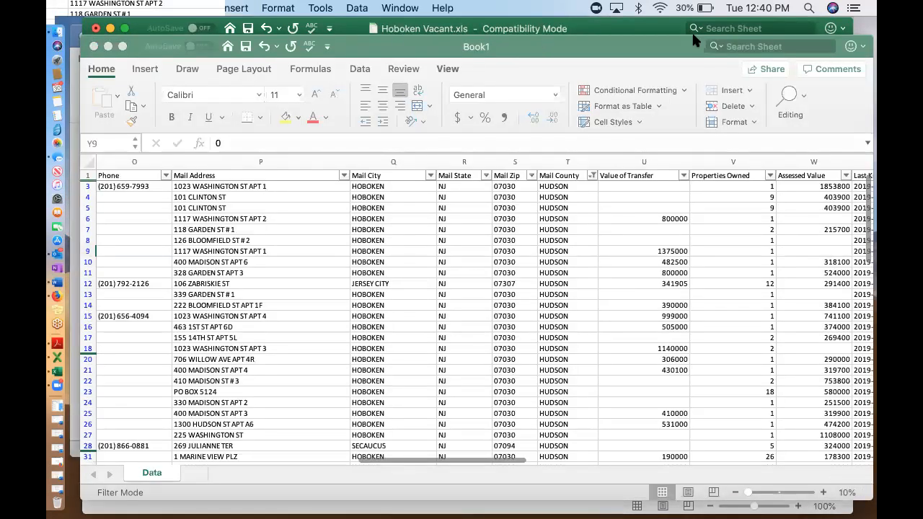
Switch to Hoboken Vacant.xls and back to the copied workbook, and close the copy without saving.
click(160, 31)
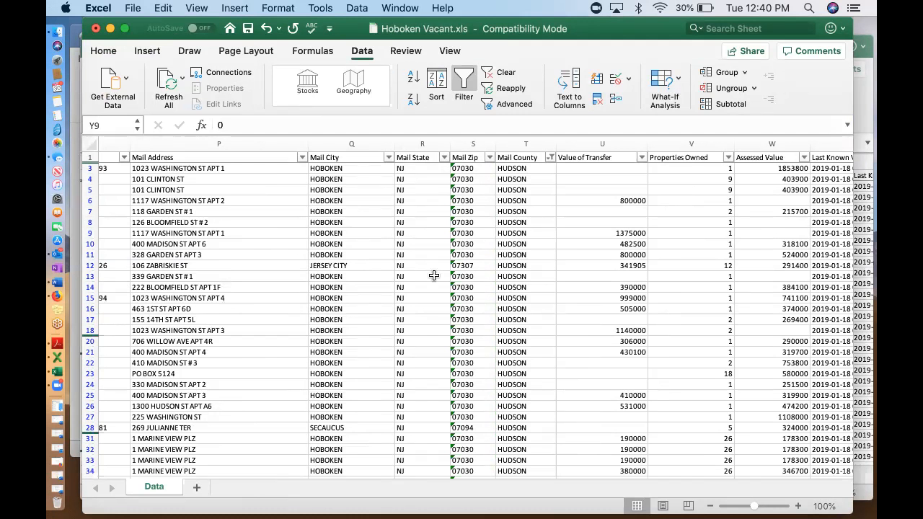
click(861, 128)
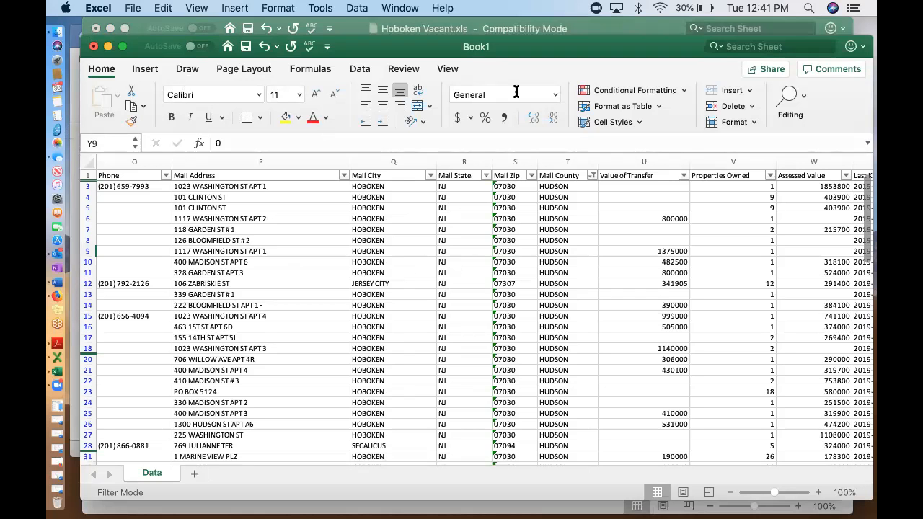
click(93, 47)
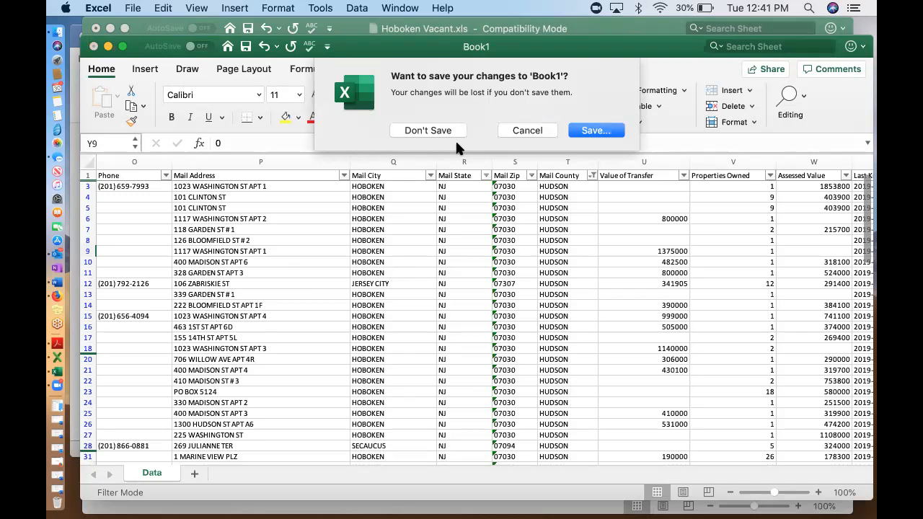
click(456, 130)
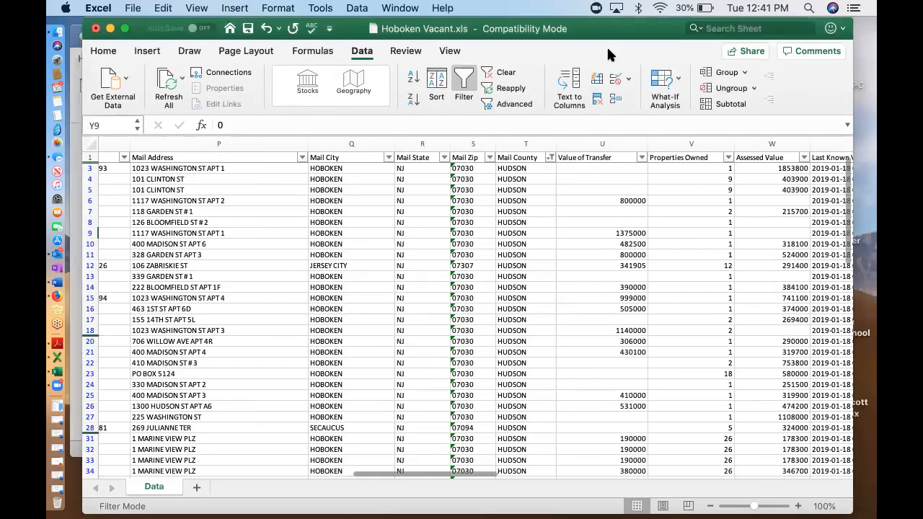